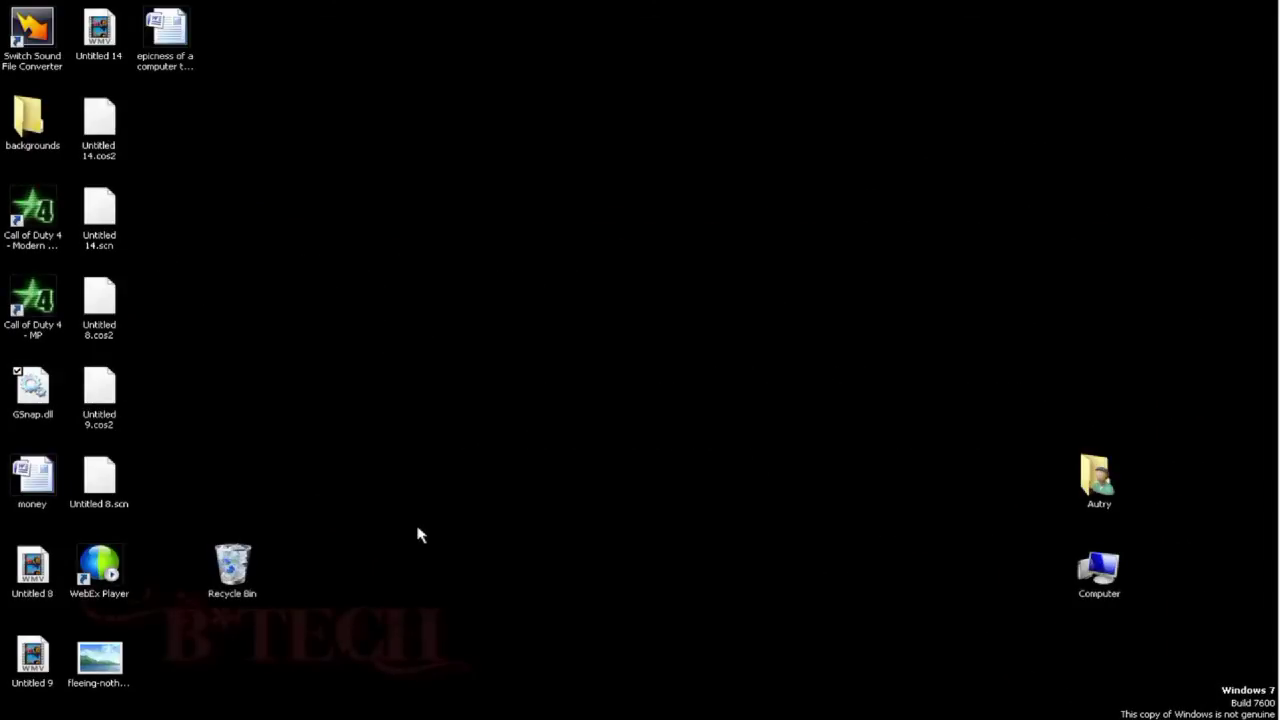
- Minimize the screen-capture recorder, then open and close the Start menu
{"action": "left_click", "coordinate": [1262, 50]}
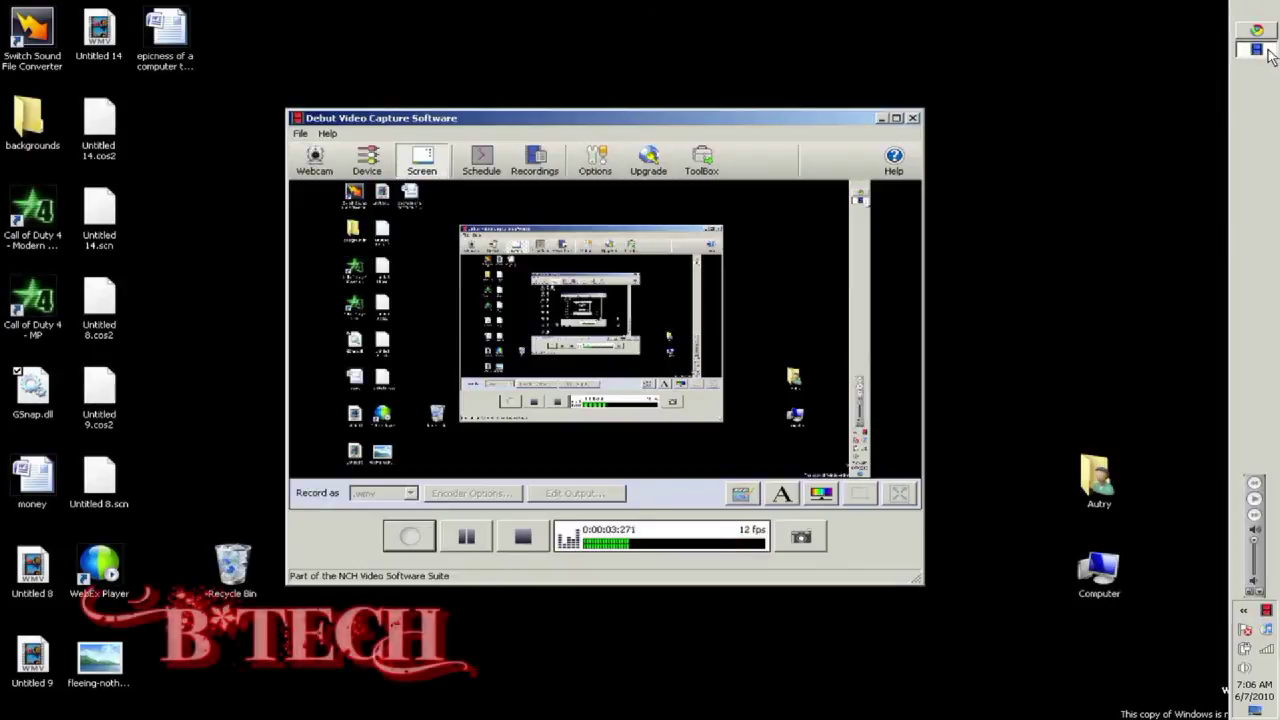
{"action": "left_click", "coordinate": [1262, 52]}
{"action": "left_click", "coordinate": [1258, 24]}
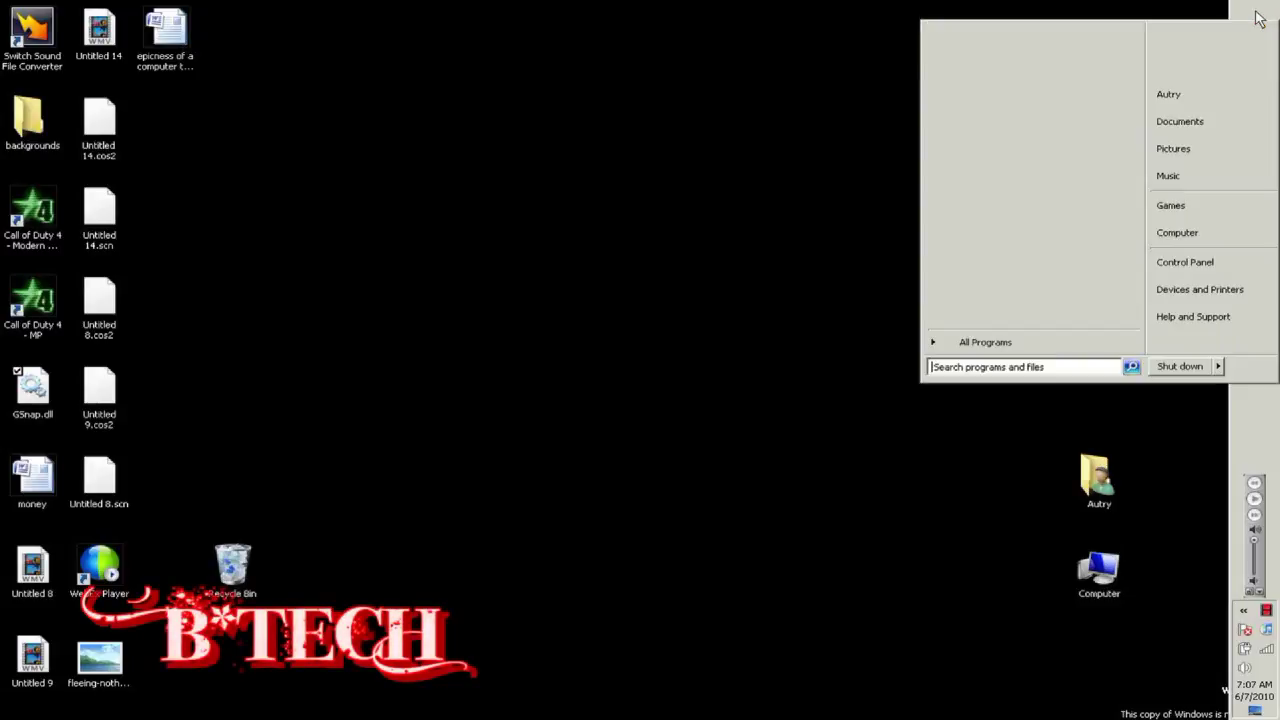
{"action": "left_click", "coordinate": [586, 18]}
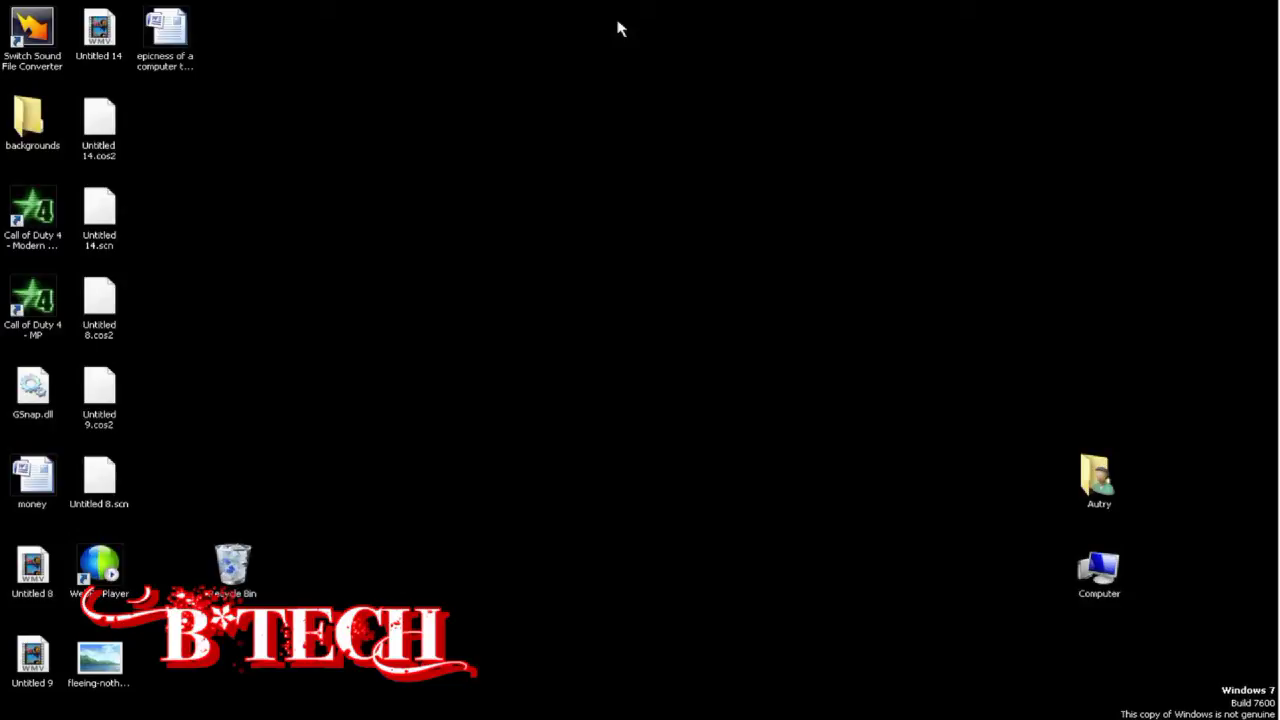
- Read the YouTube messages about deleting Pinnacle Studio 14 videos, then minimize the browser
{"action": "mouse_move", "coordinate": [1277, 16]}
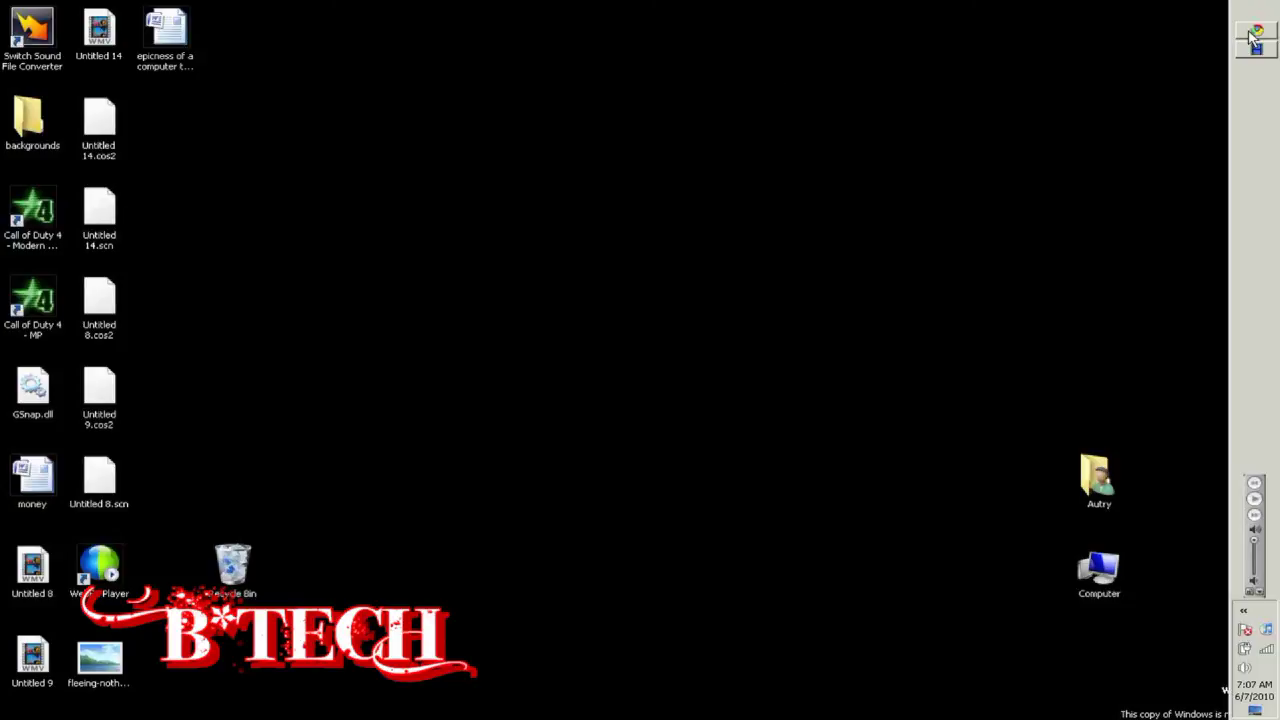
{"action": "left_click", "coordinate": [1253, 38]}
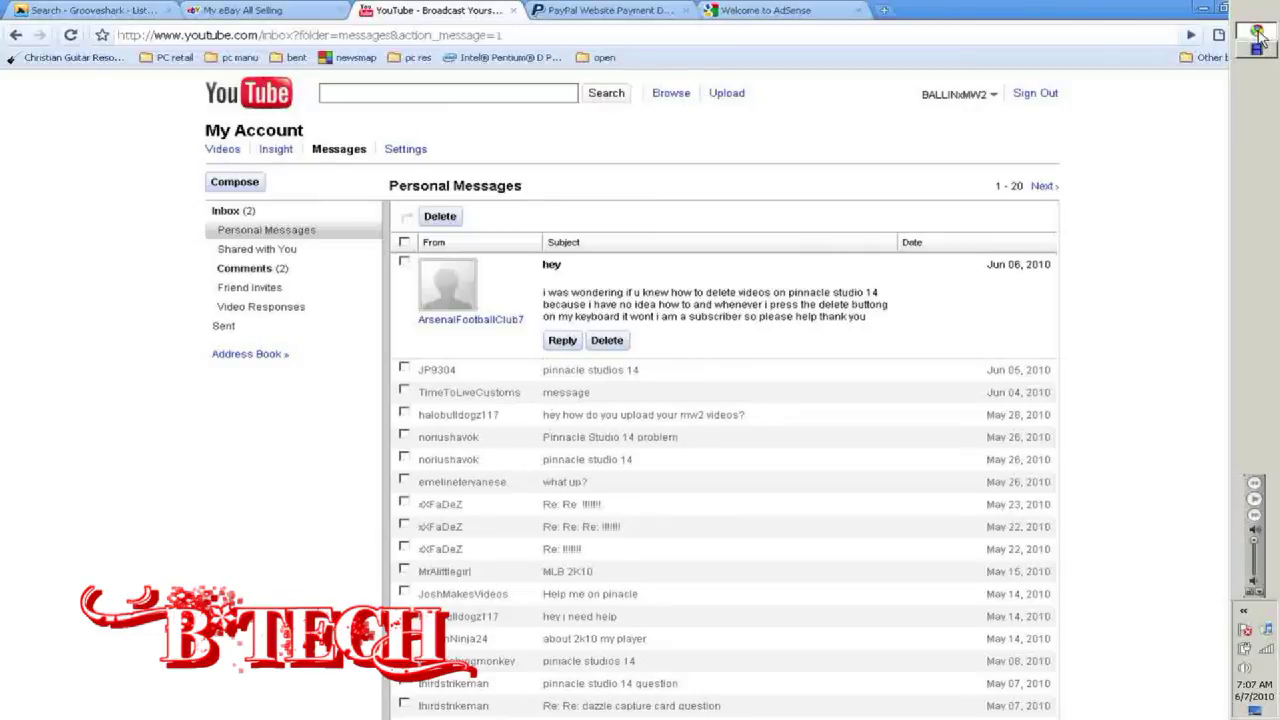
{"action": "left_click", "coordinate": [1258, 35]}
- Launch Pinnacle Studio 14 from a 'p' Start search, then open Computer from the Start menu
{"action": "left_click", "coordinate": [1258, 20]}
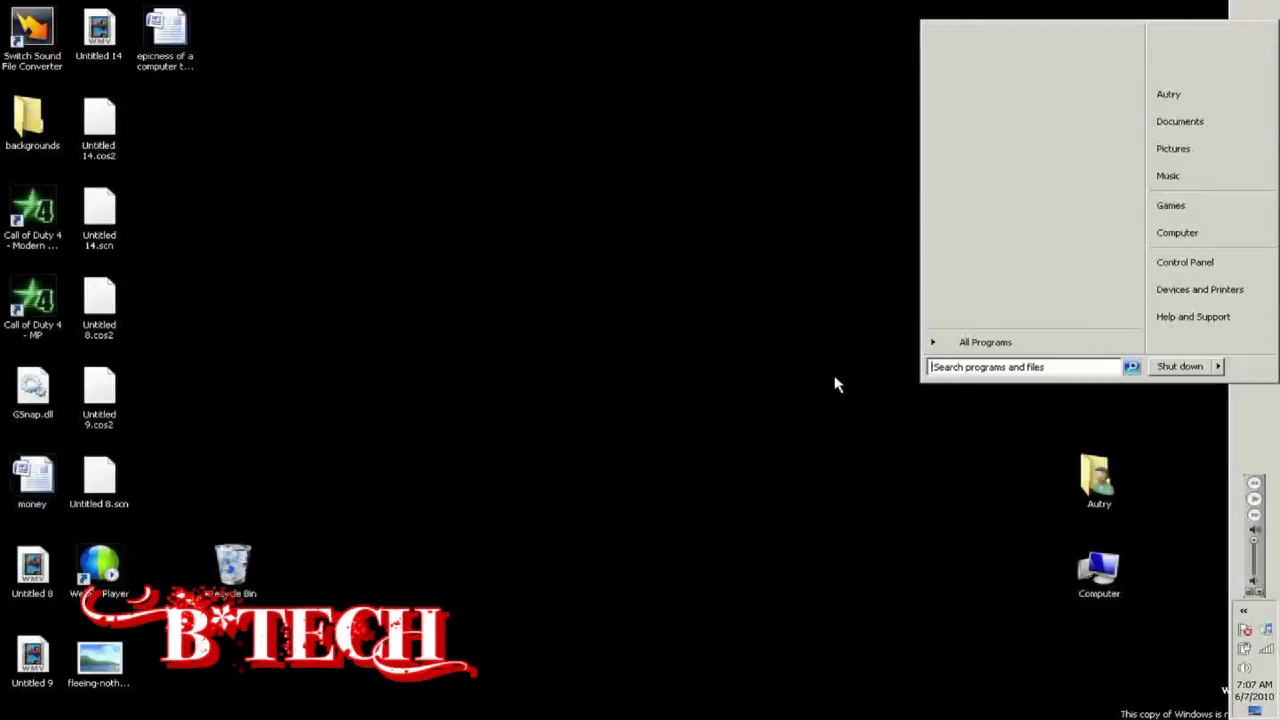
{"action": "type", "text": "pinna"}
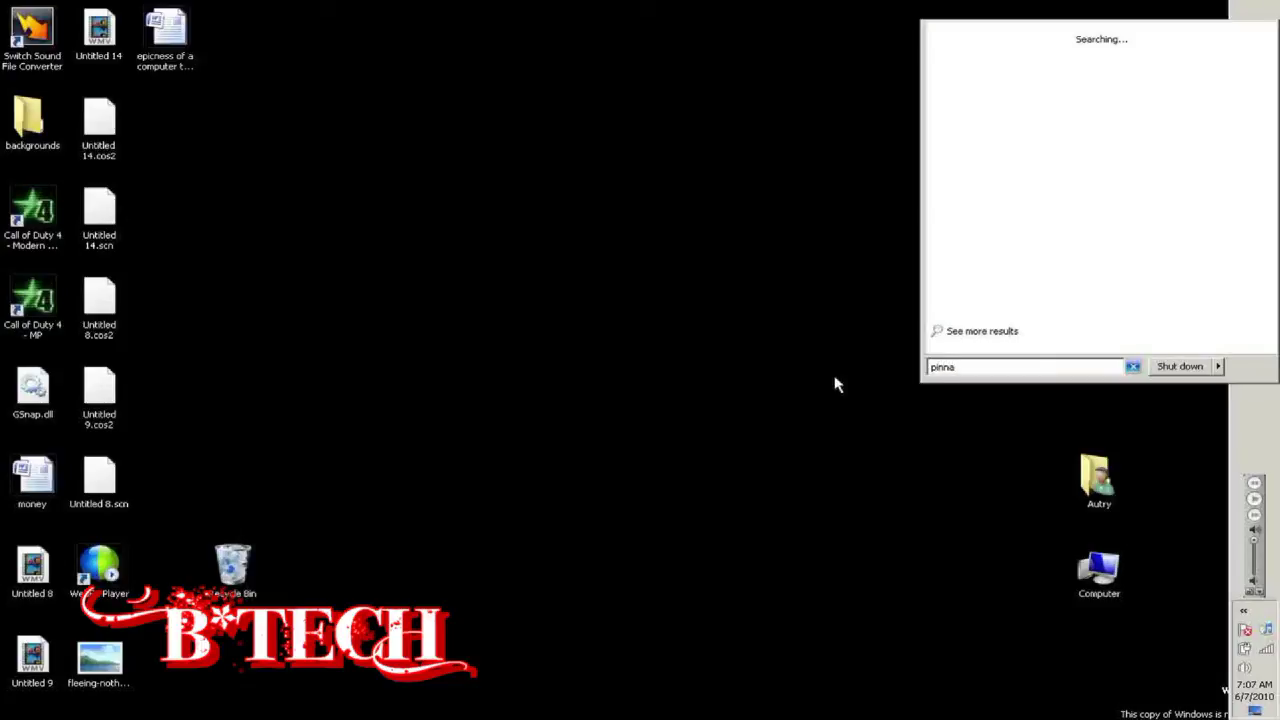
{"action": "left_click", "coordinate": [1019, 50]}
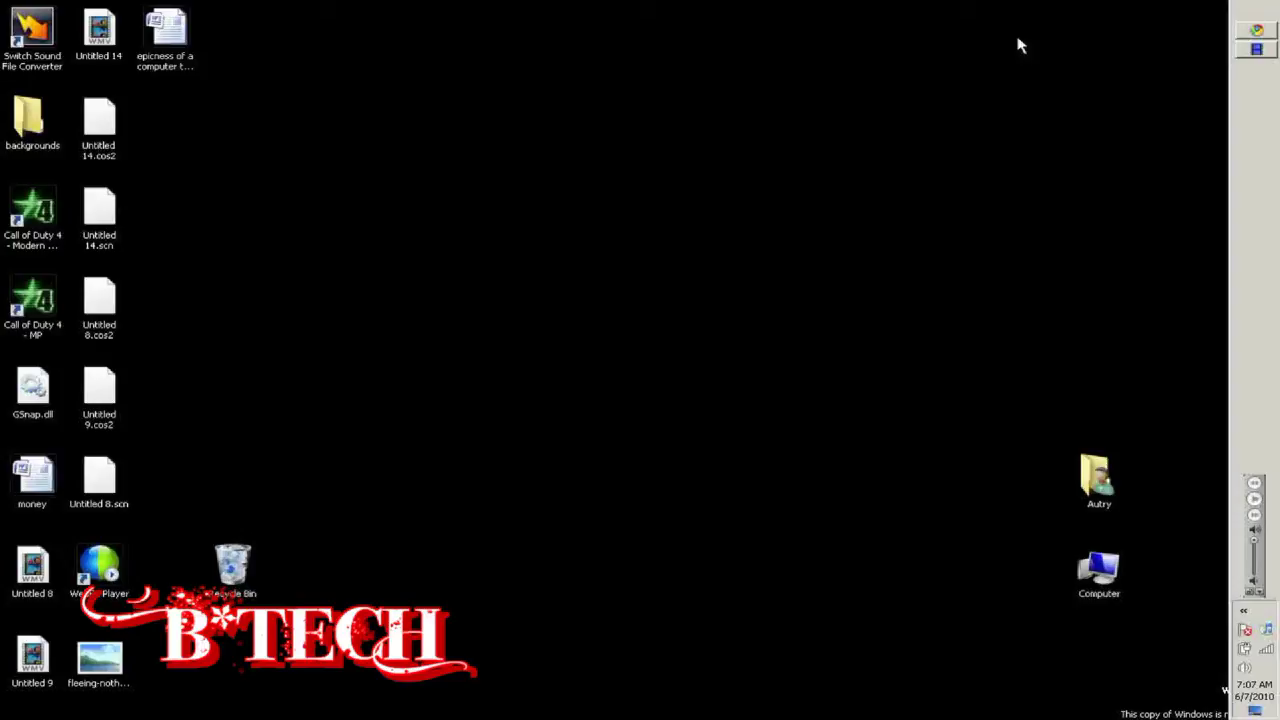
{"action": "left_click", "coordinate": [1272, 10]}
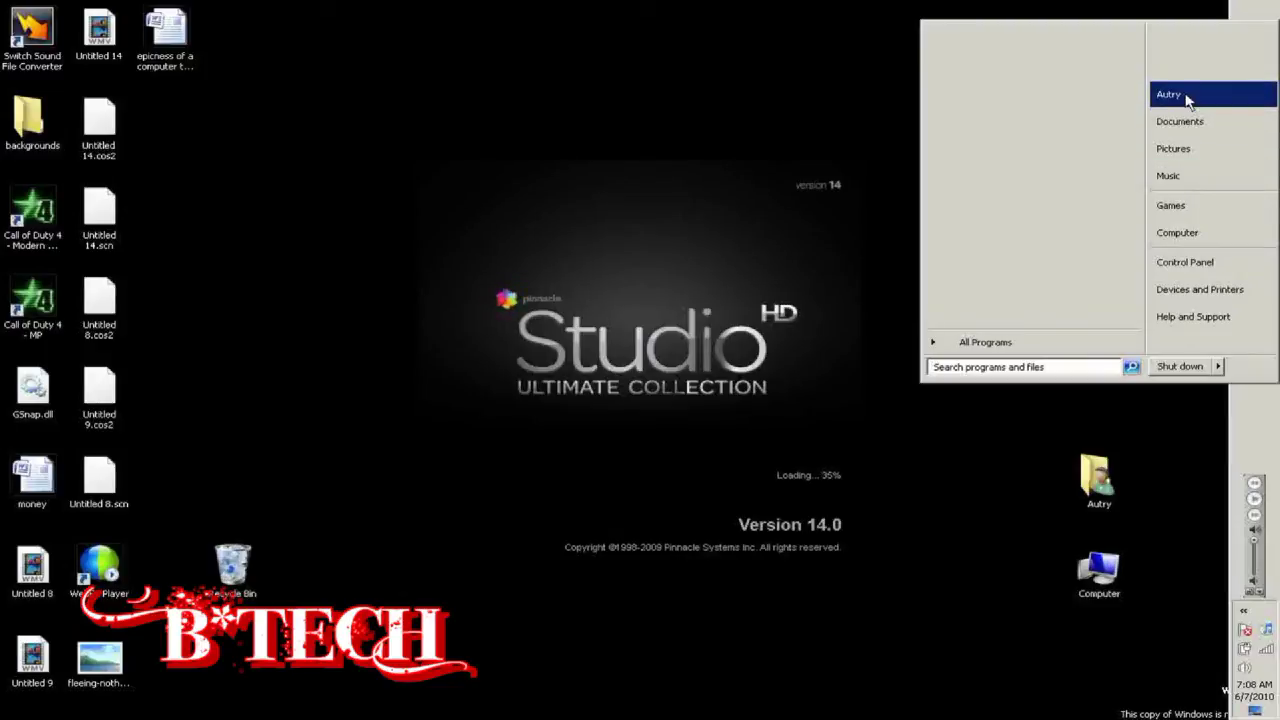
{"action": "left_click", "coordinate": [1190, 234]}
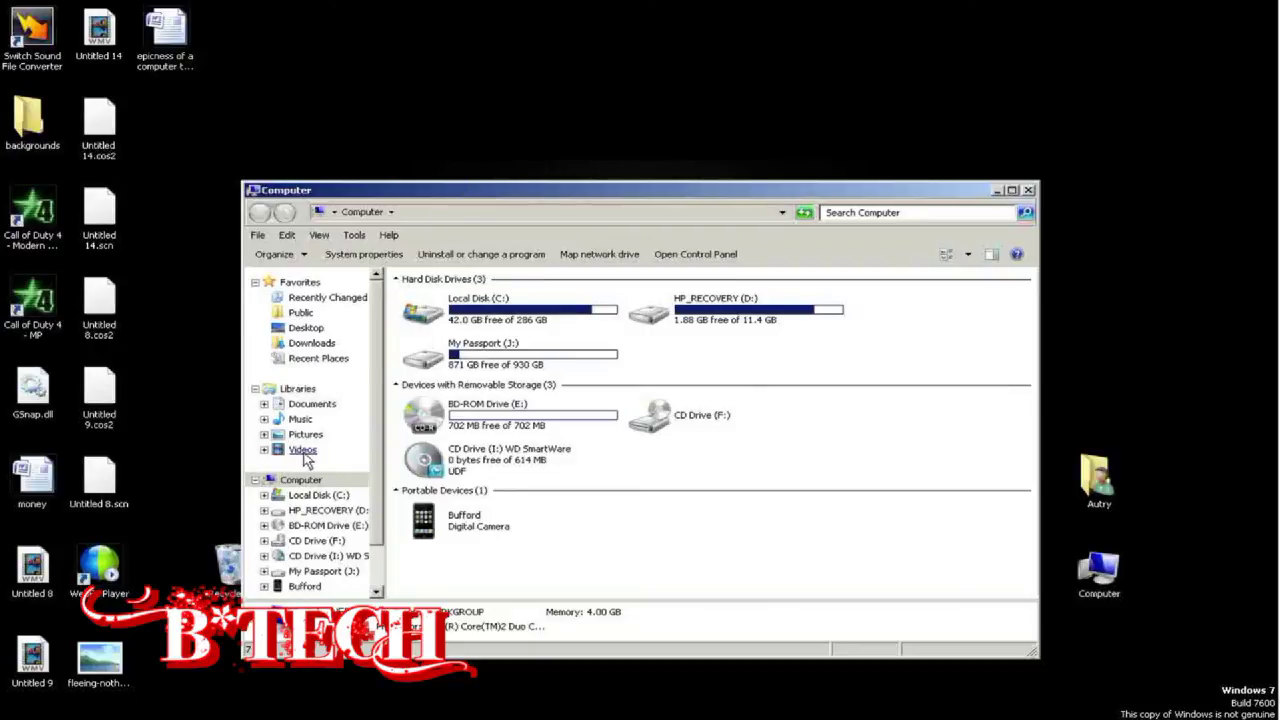
- Browse the Videos library's file list, then open the My Passport (J:) drive
{"action": "left_click", "coordinate": [303, 450]}
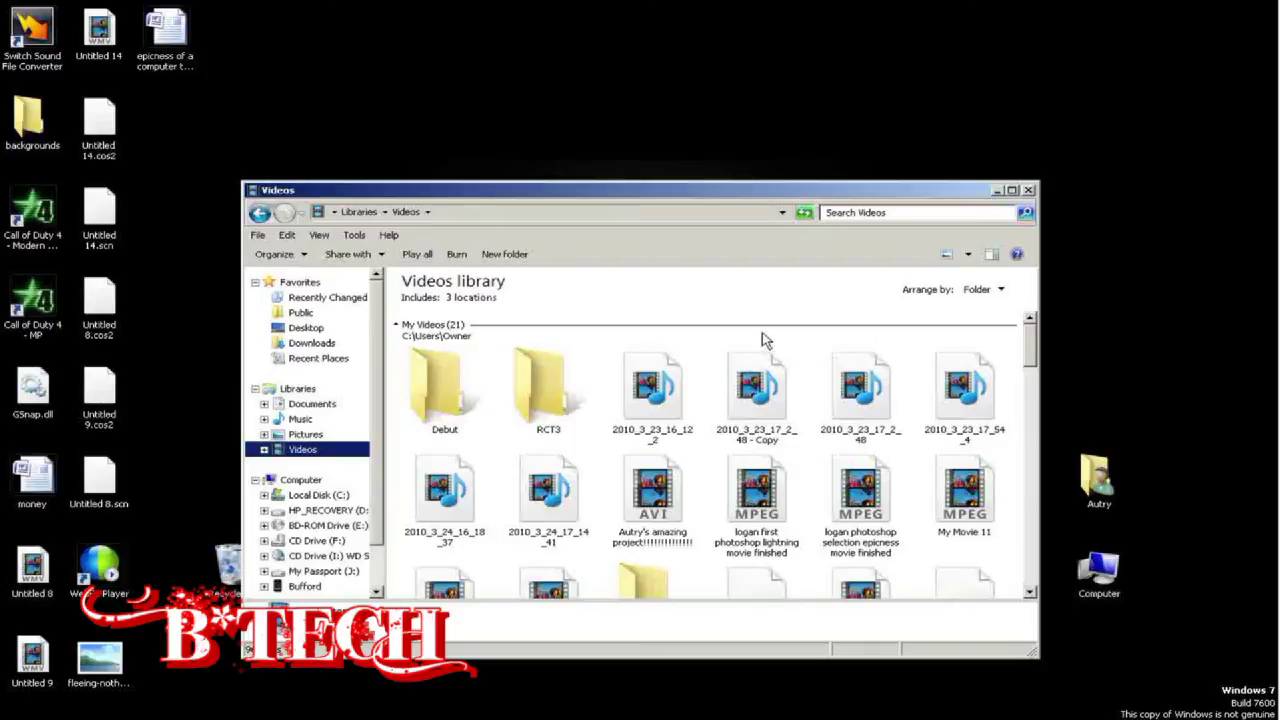
{"action": "scroll", "coordinate": [762, 340], "scroll_direction": "down", "scroll_amount": 1}
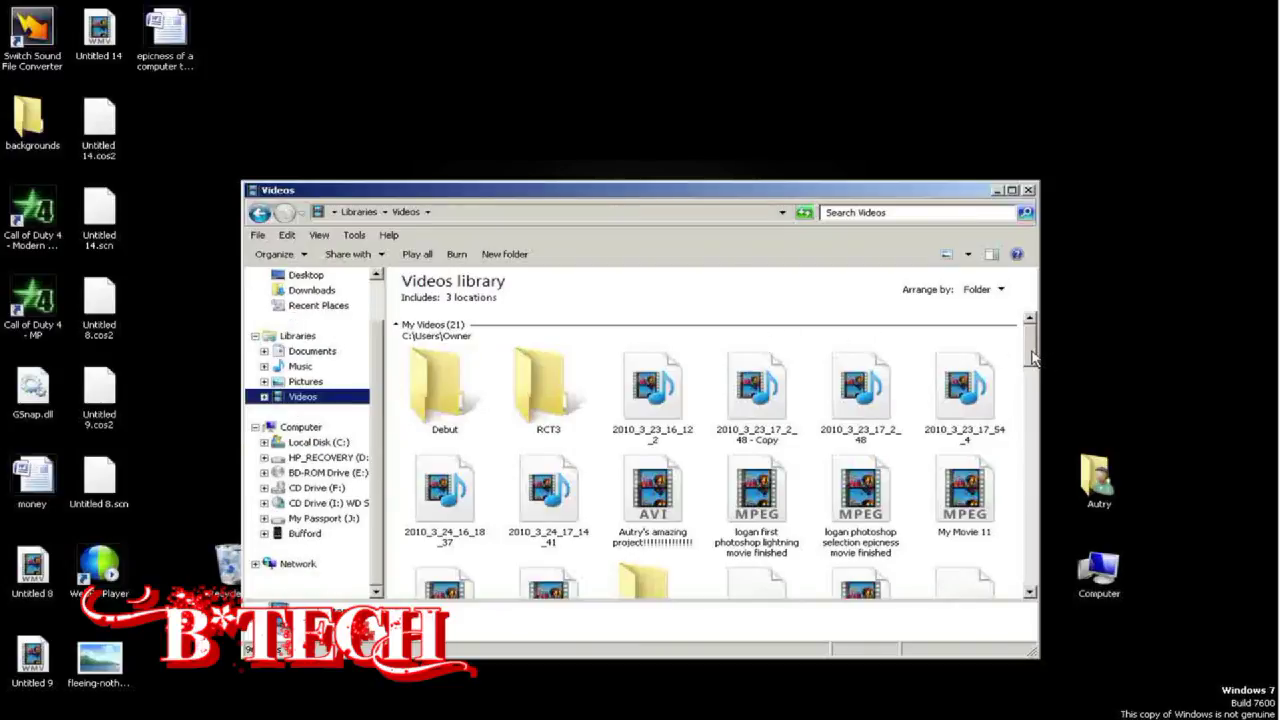
{"action": "left_click_drag", "start_coordinate": [1034, 352], "coordinate": [1026, 381]}
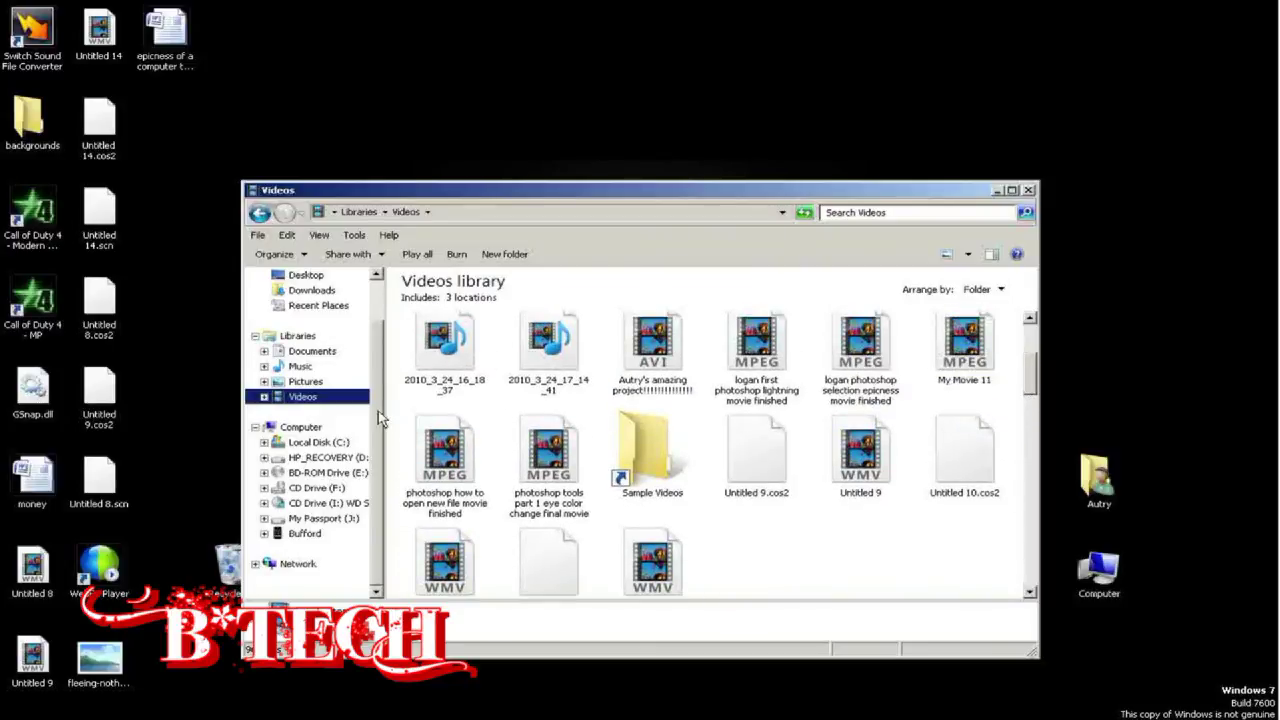
{"action": "left_click", "coordinate": [350, 521]}
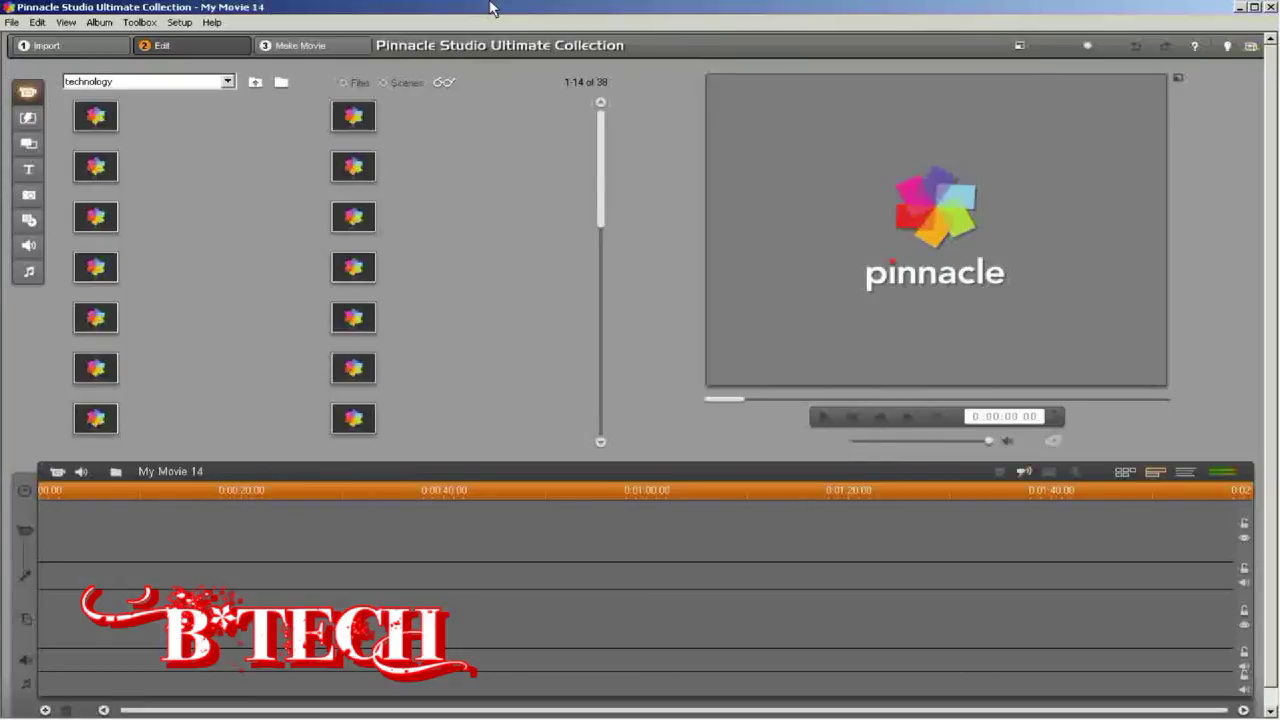
- Restore and re-minimize the Debut recorder, then switch My Movie 14 to Make Movie file output (MPEG-2, Custom)
{"action": "mouse_move", "coordinate": [1266, 60]}
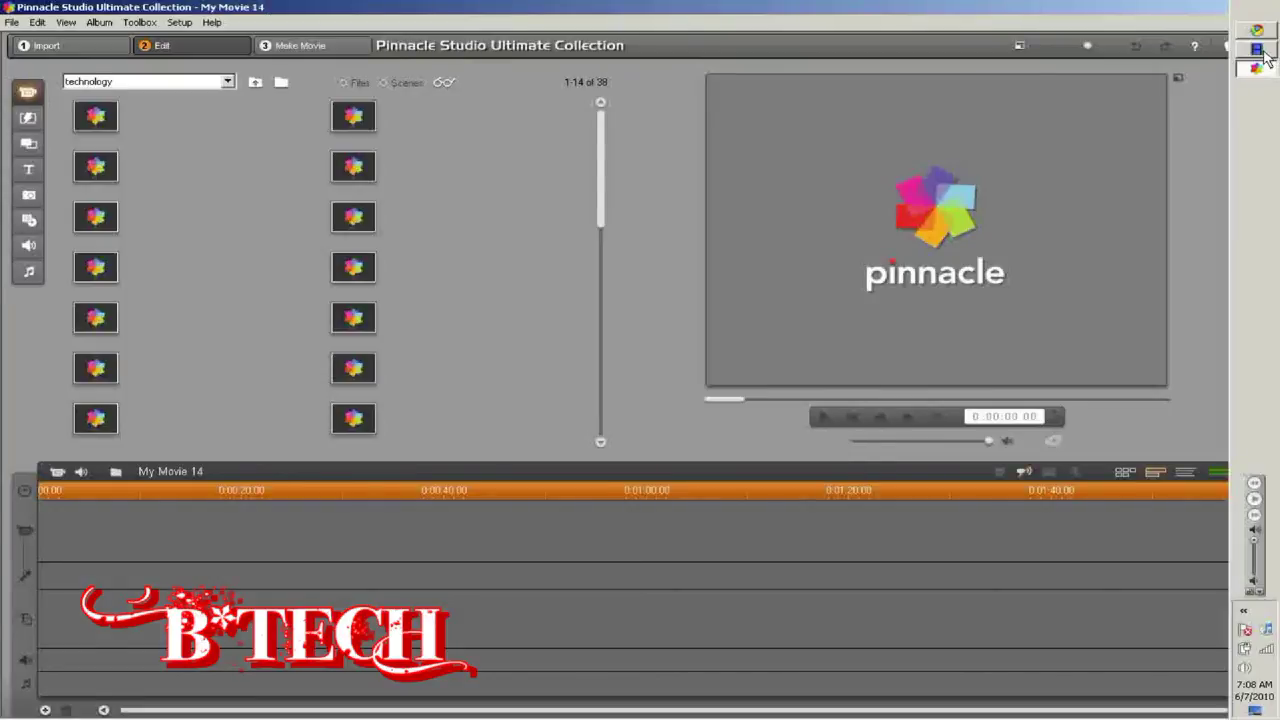
{"action": "left_click", "coordinate": [1264, 52]}
{"action": "left_click", "coordinate": [1262, 58]}
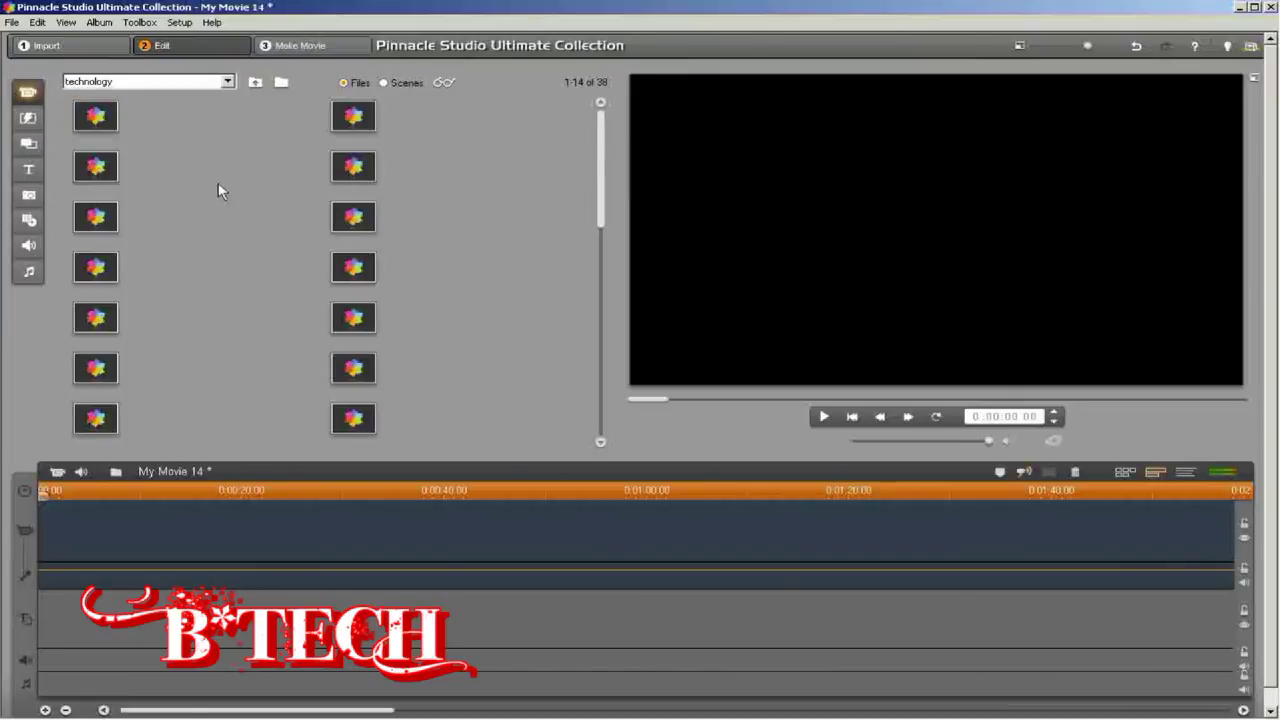
{"action": "left_click", "coordinate": [345, 45]}
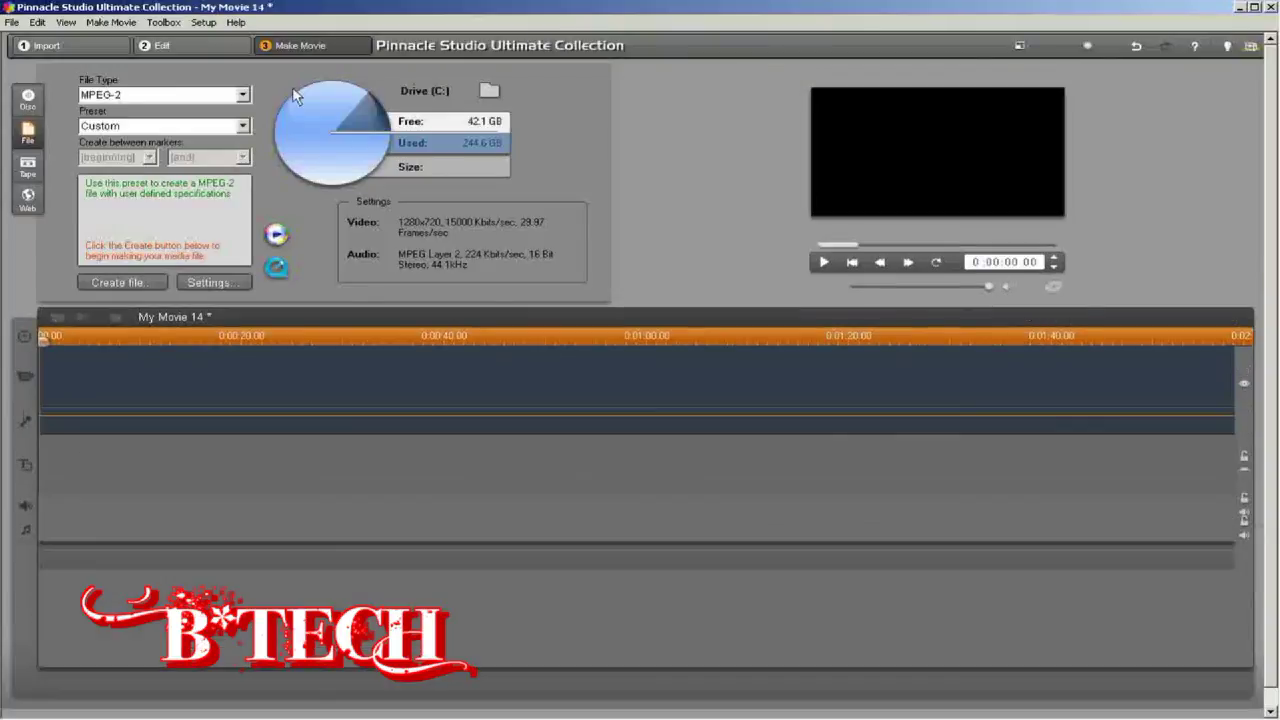
- Start Create file, close the Save File As dialog, cancel the render with Yes, then open Start
{"action": "left_click", "coordinate": [120, 283]}
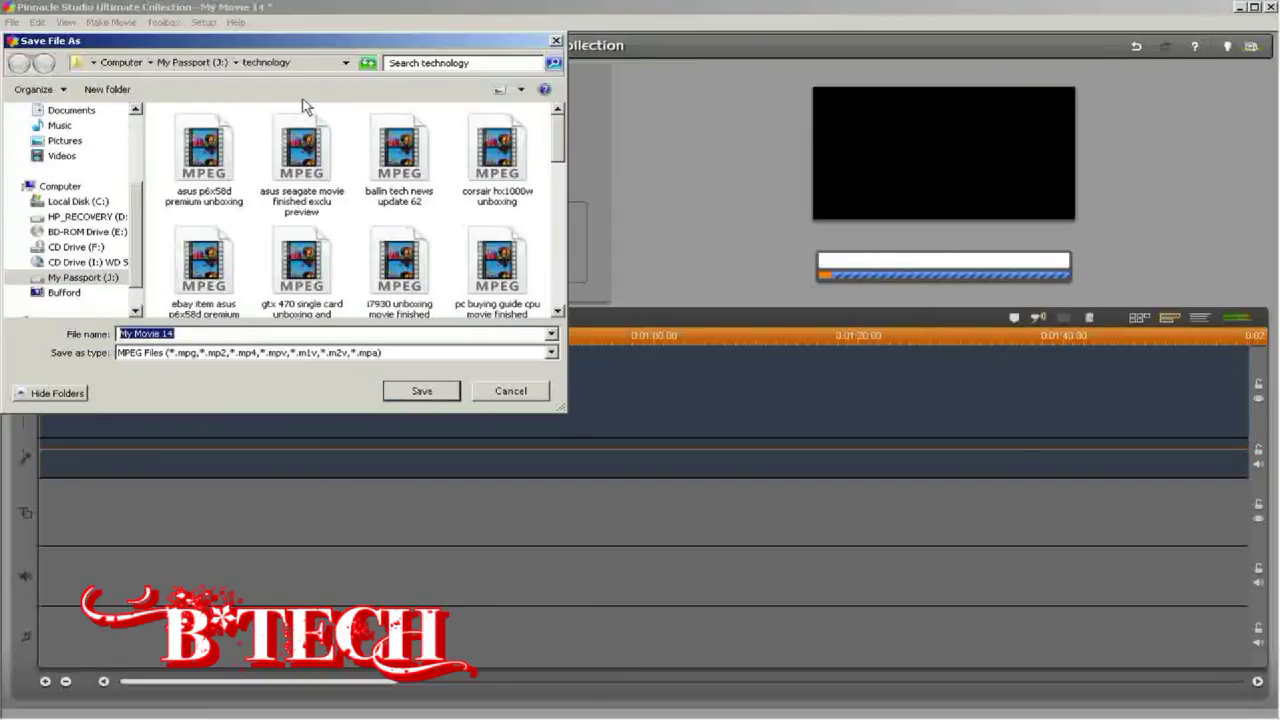
{"action": "left_click", "coordinate": [556, 44]}
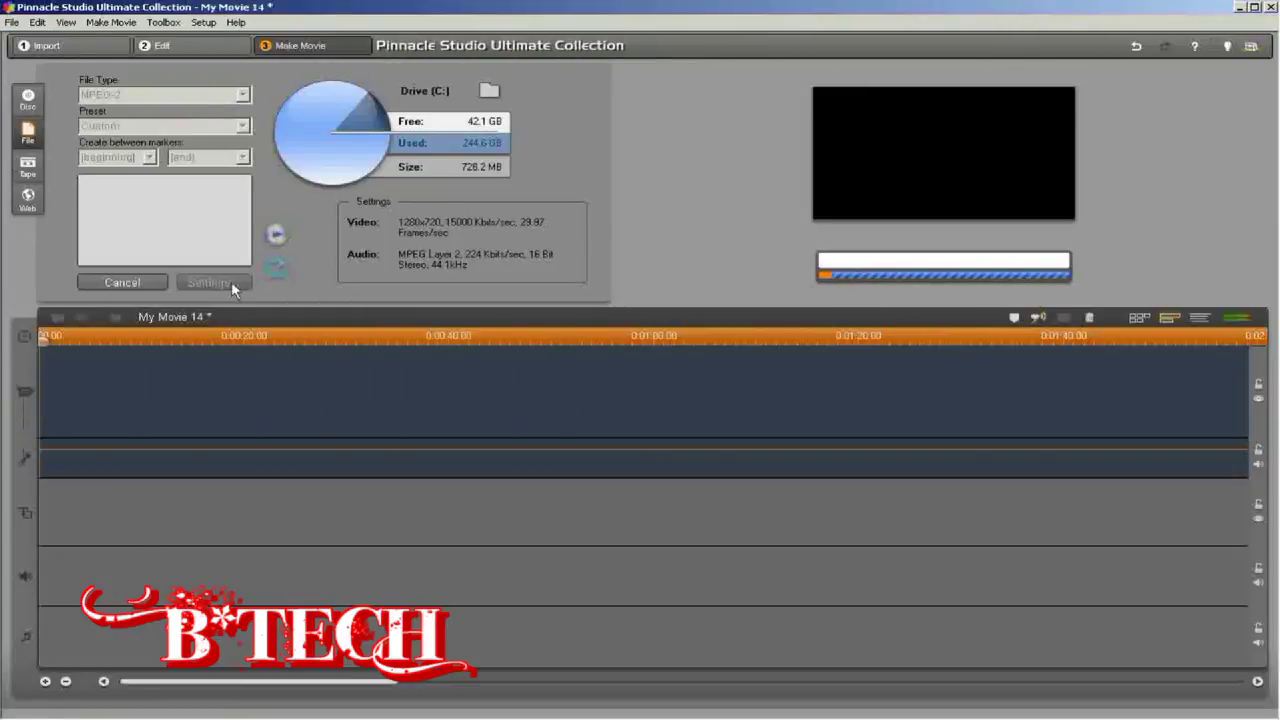
{"action": "left_click", "coordinate": [138, 281]}
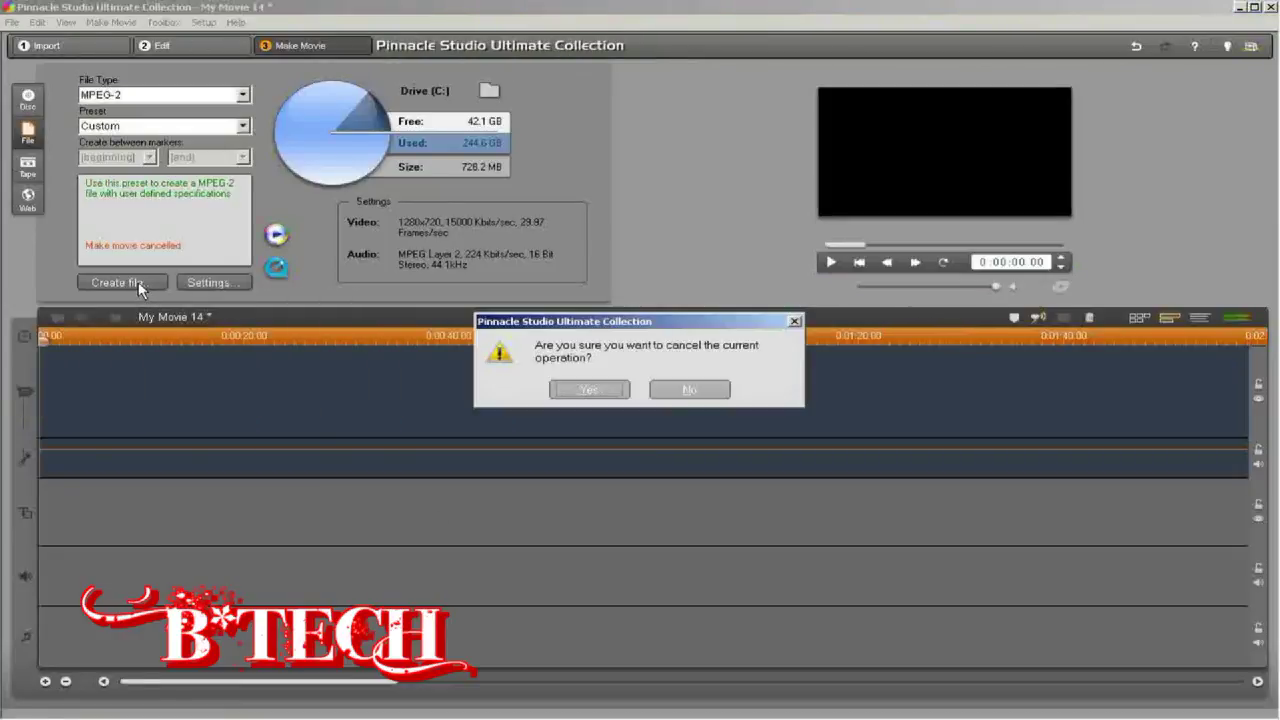
{"action": "left_click", "coordinate": [588, 390]}
{"action": "mouse_move", "coordinate": [1277, 68]}
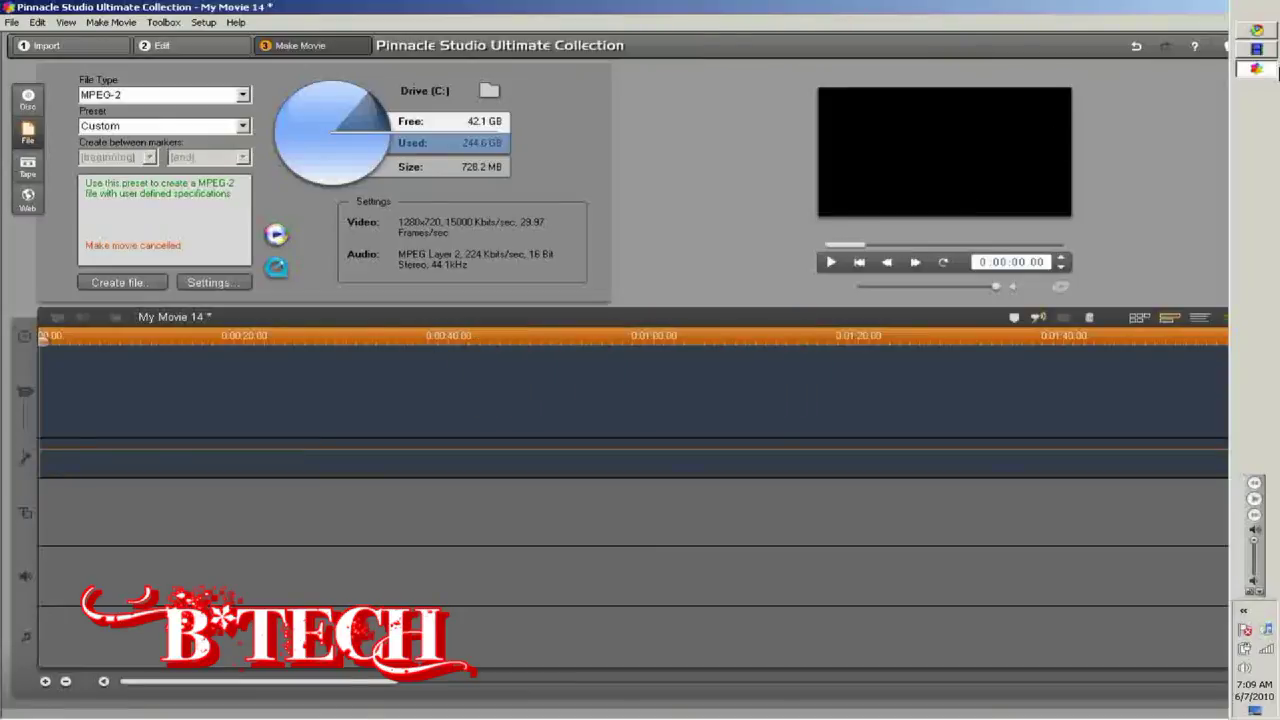
{"action": "left_click", "coordinate": [1256, 12]}
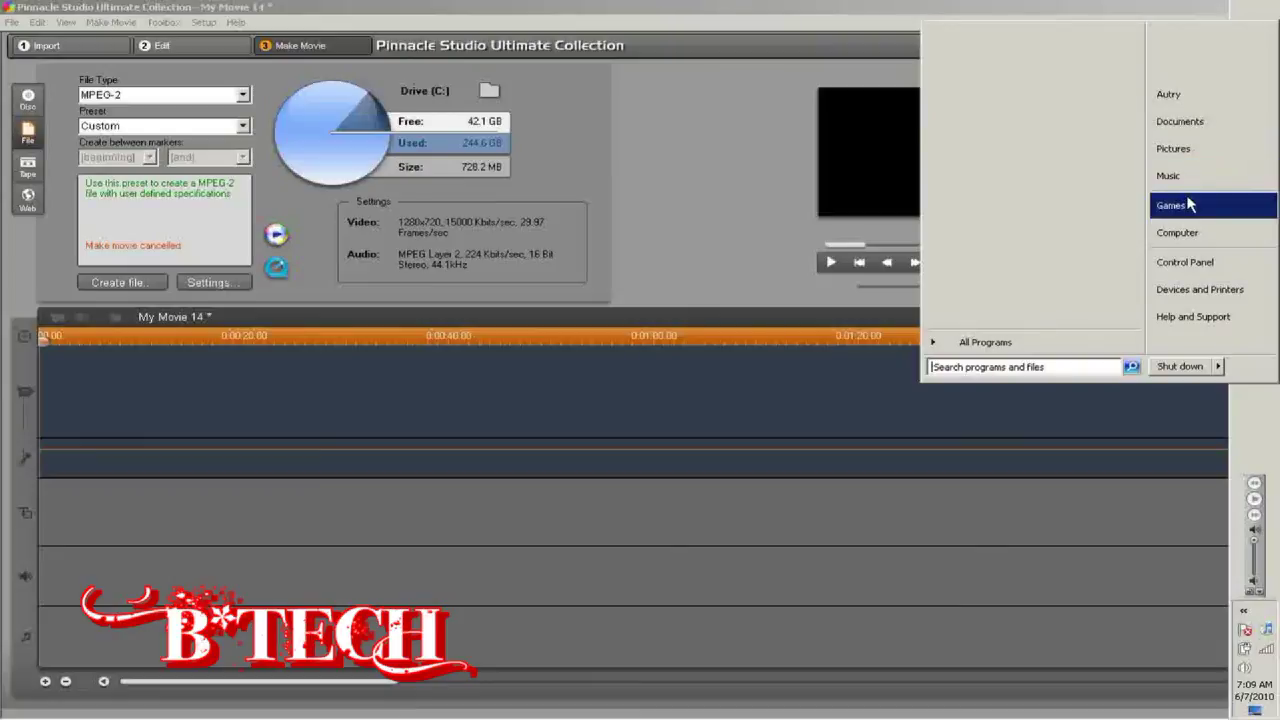
- Open the My Videos folder inside the user's personal folder
{"action": "left_click", "coordinate": [1194, 94]}
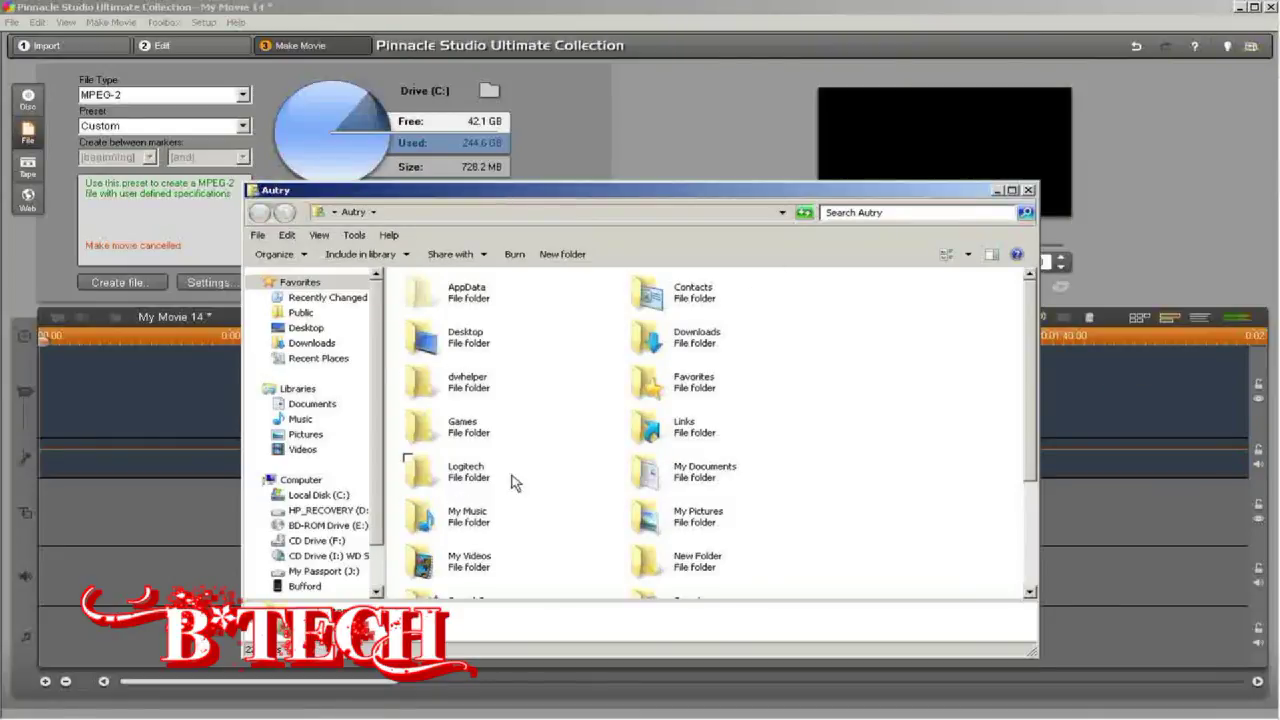
{"action": "scroll", "coordinate": [468, 484], "scroll_direction": "down", "scroll_amount": 3}
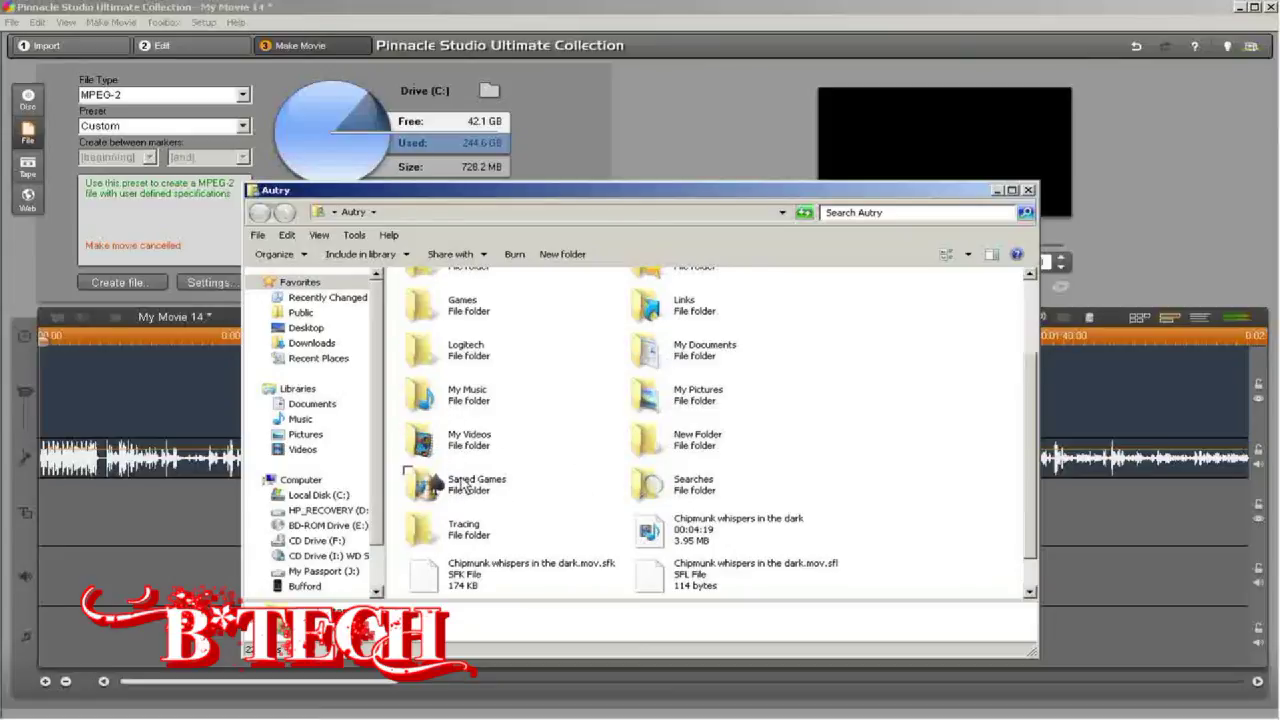
{"action": "double_click", "coordinate": [466, 455]}
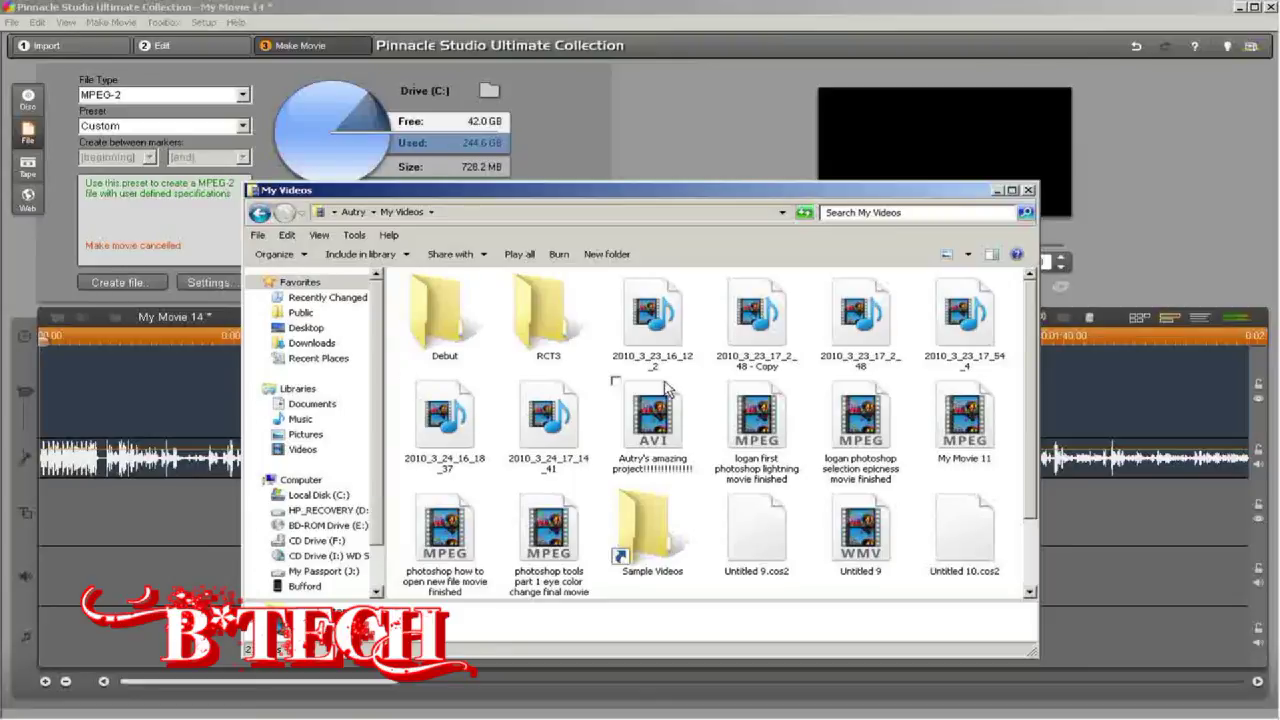
- Inspect the AVI project file's actions without renaming it, then close My Videos with Alt+F4
{"action": "left_click", "coordinate": [648, 418]}
{"action": "right_click", "coordinate": [648, 418]}
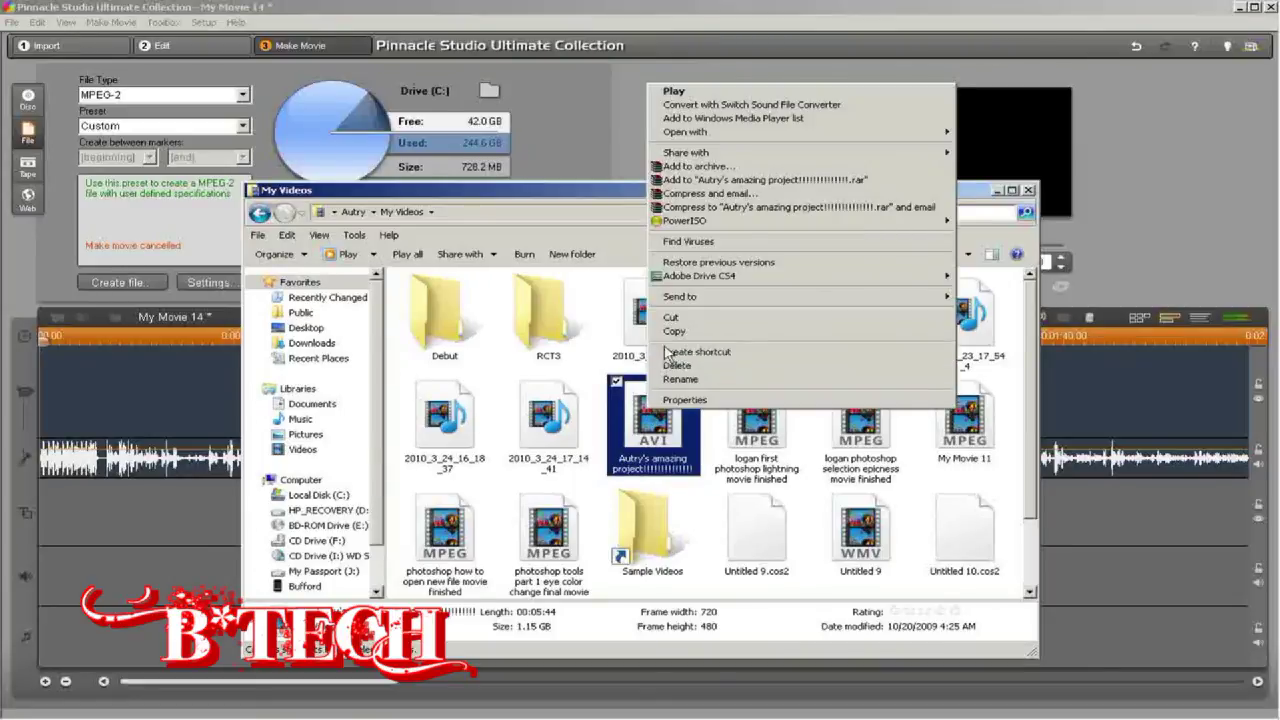
{"action": "left_click", "coordinate": [634, 466]}
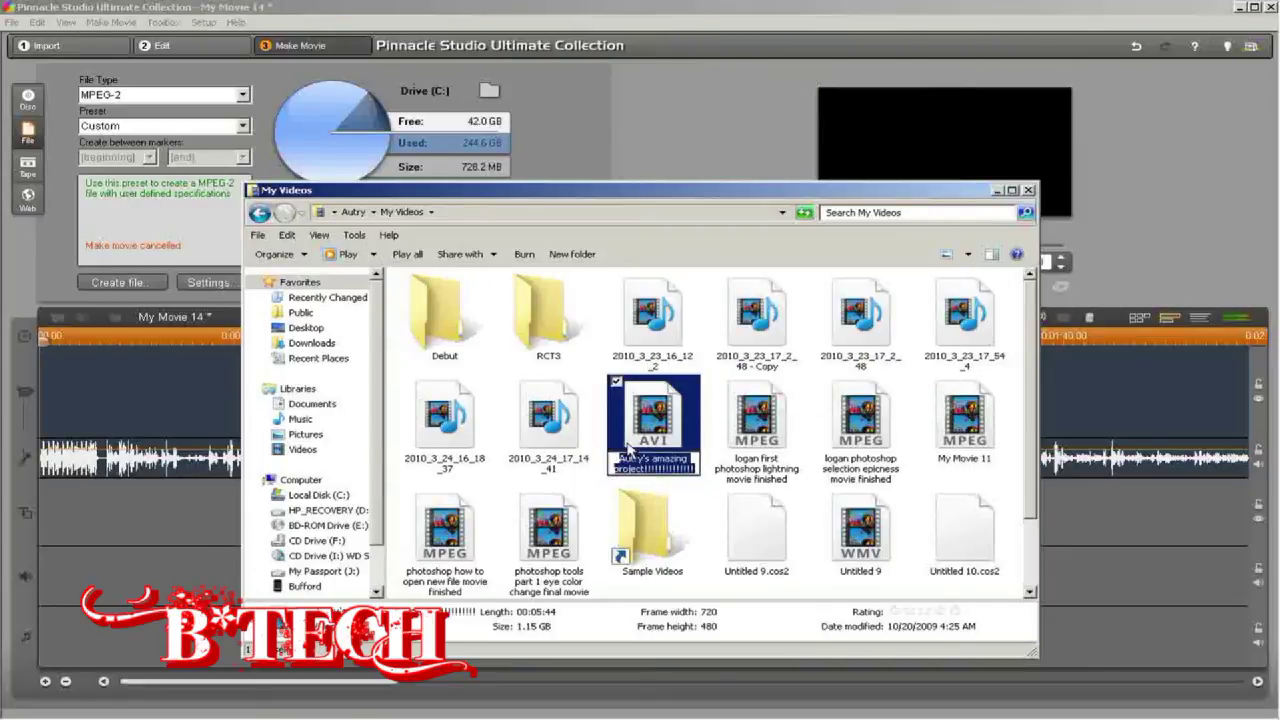
{"action": "left_click", "coordinate": [686, 530]}
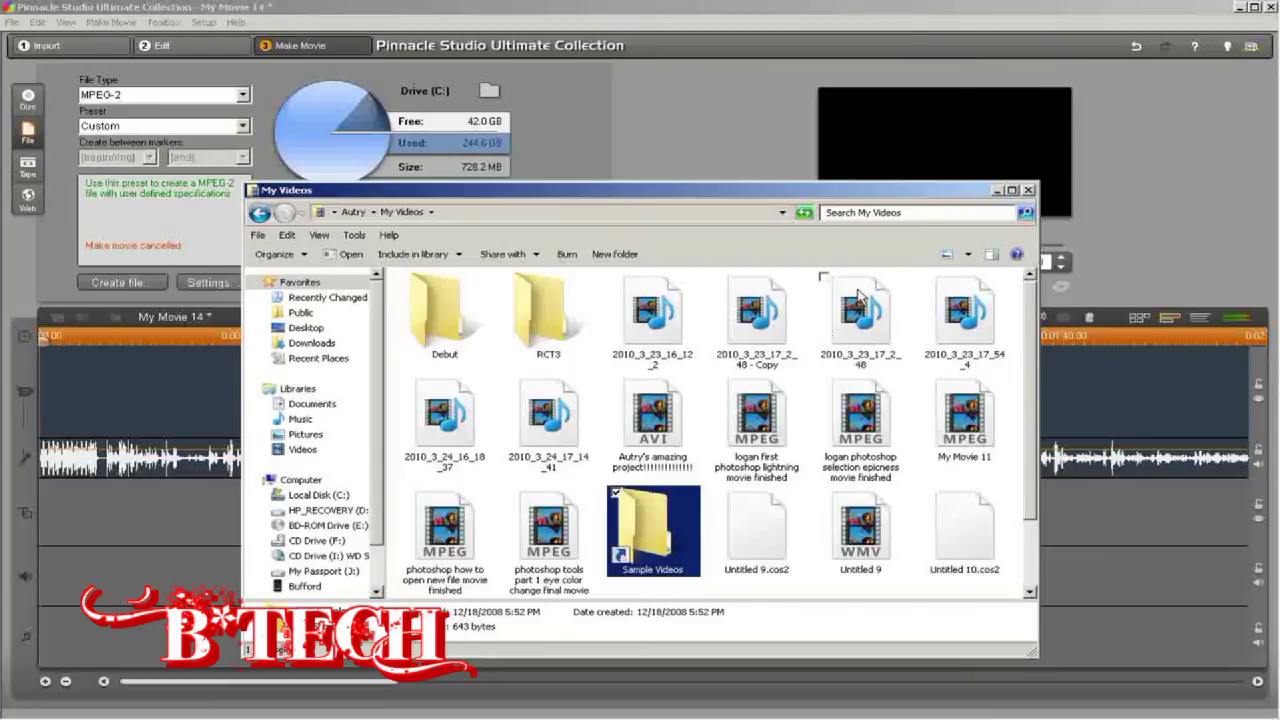
{"action": "key", "text": "alt+F4"}
{"action": "left_click", "coordinate": [11, 22]}
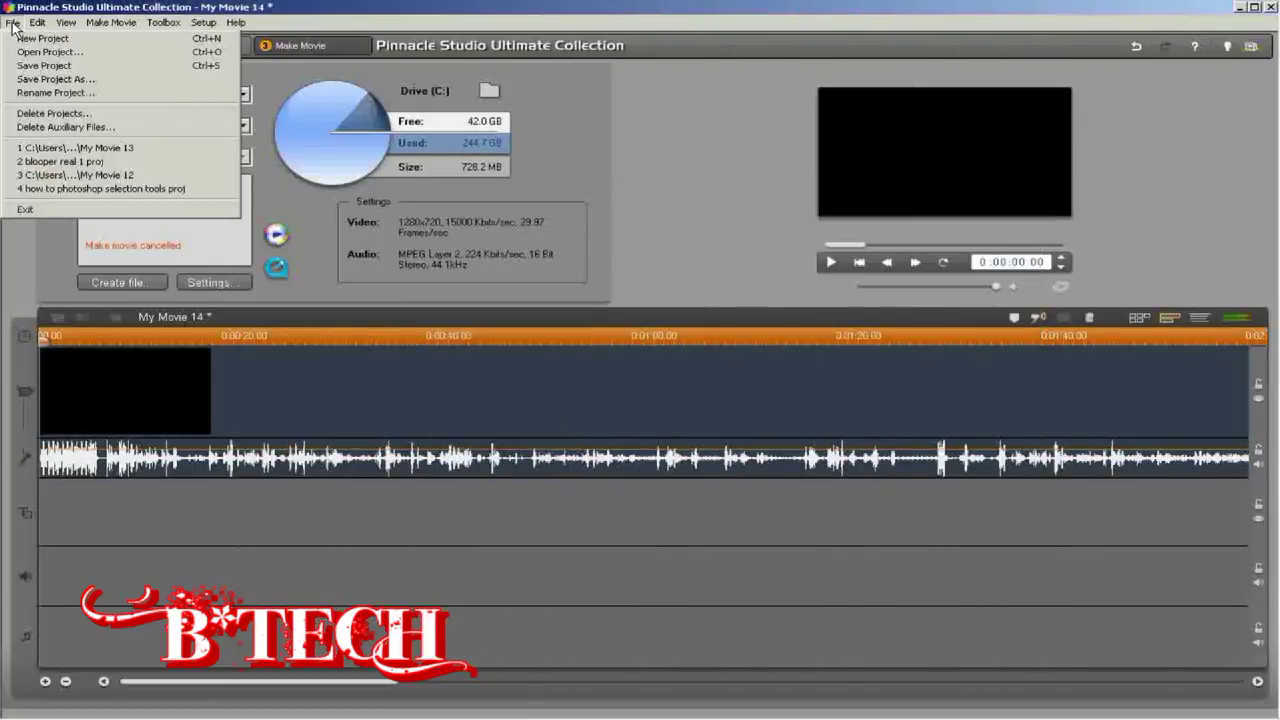
- Enlarge the project Save As dialog to browse the My Projects files, then close it unsaved
{"action": "left_click", "coordinate": [89, 80]}
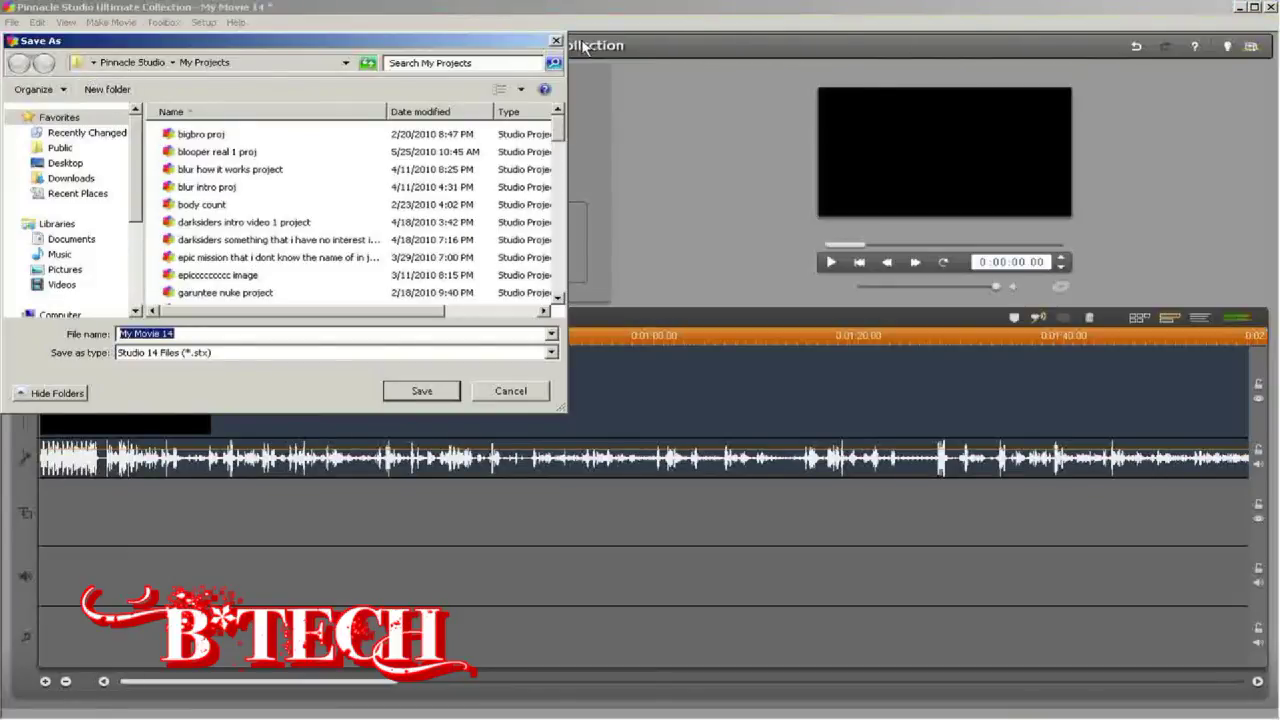
{"action": "left_click_drag", "start_coordinate": [1008, 603], "coordinate": [1008, 603]}
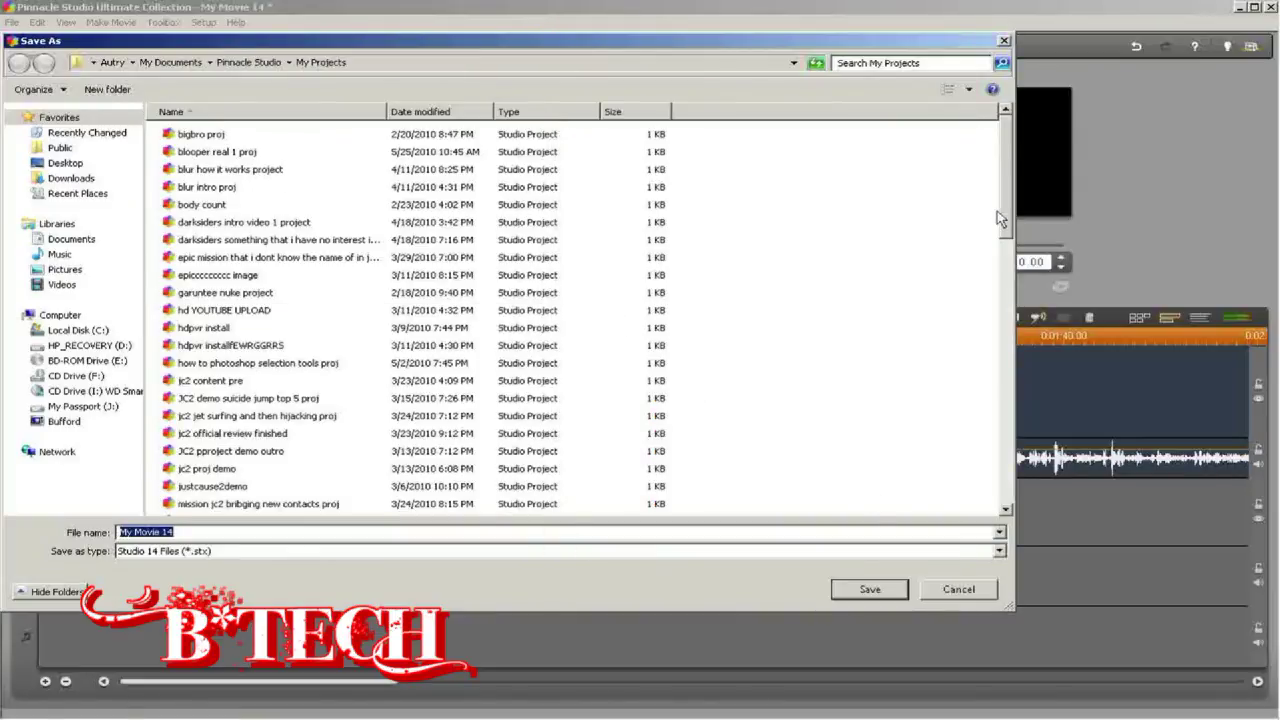
{"action": "left_click_drag", "start_coordinate": [1004, 220], "coordinate": [1010, 500]}
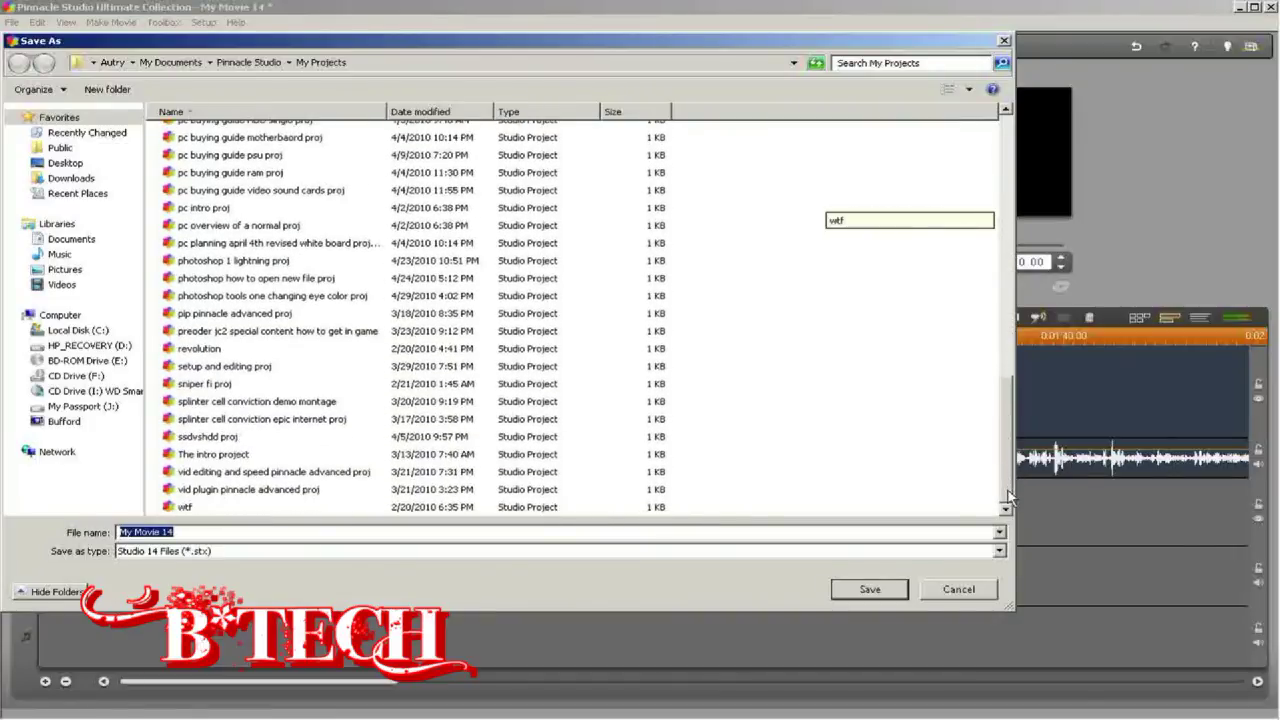
{"action": "left_click", "coordinate": [228, 285]}
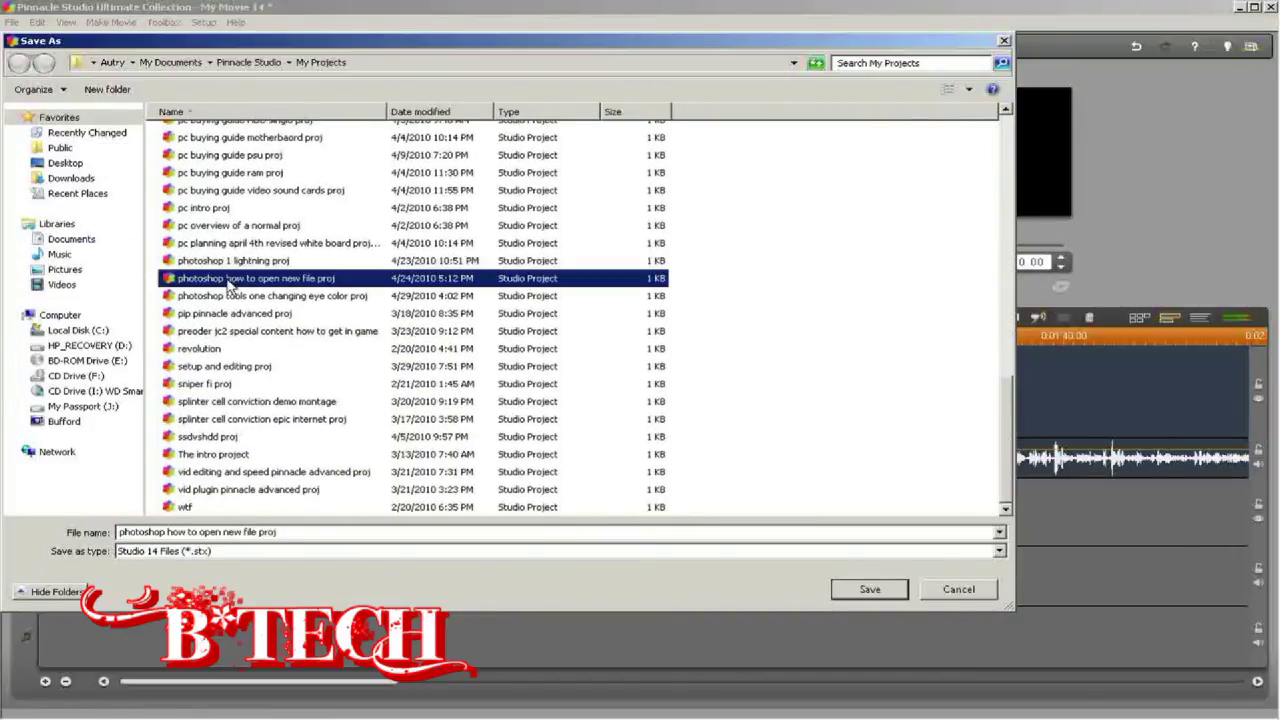
{"action": "left_click", "coordinate": [776, 268]}
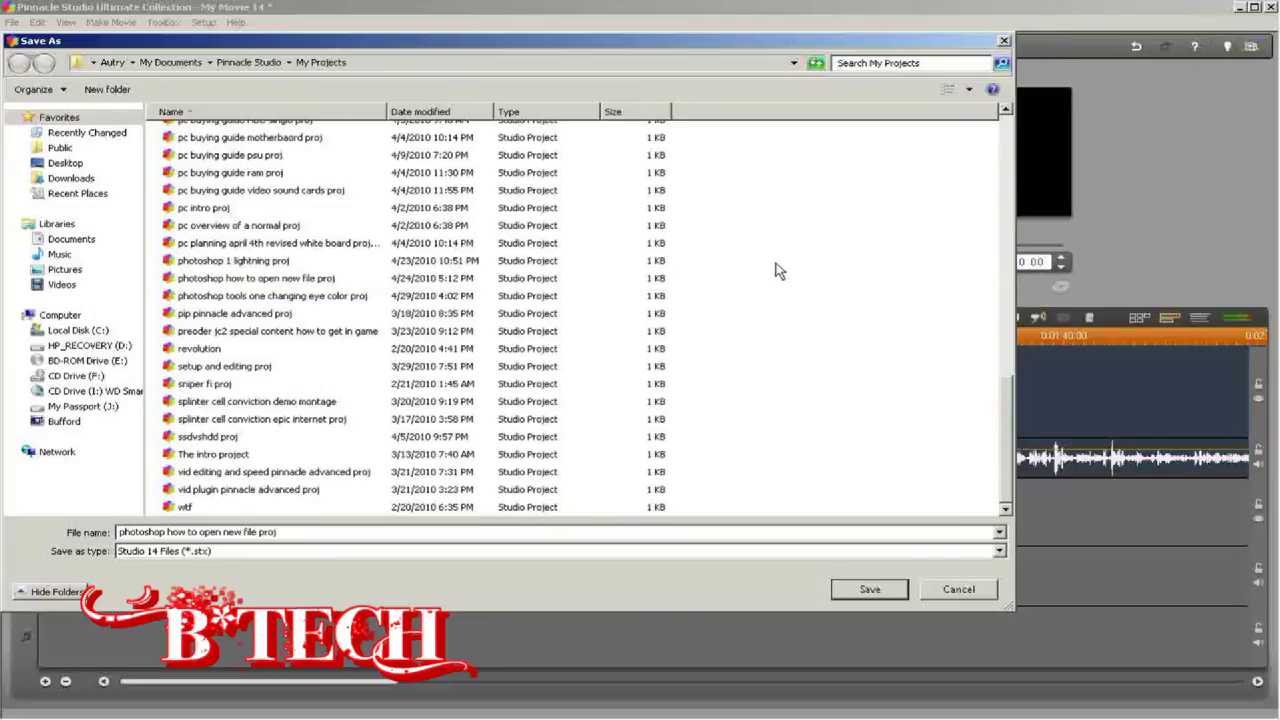
{"action": "scroll", "coordinate": [769, 243], "scroll_direction": "up", "scroll_amount": 10}
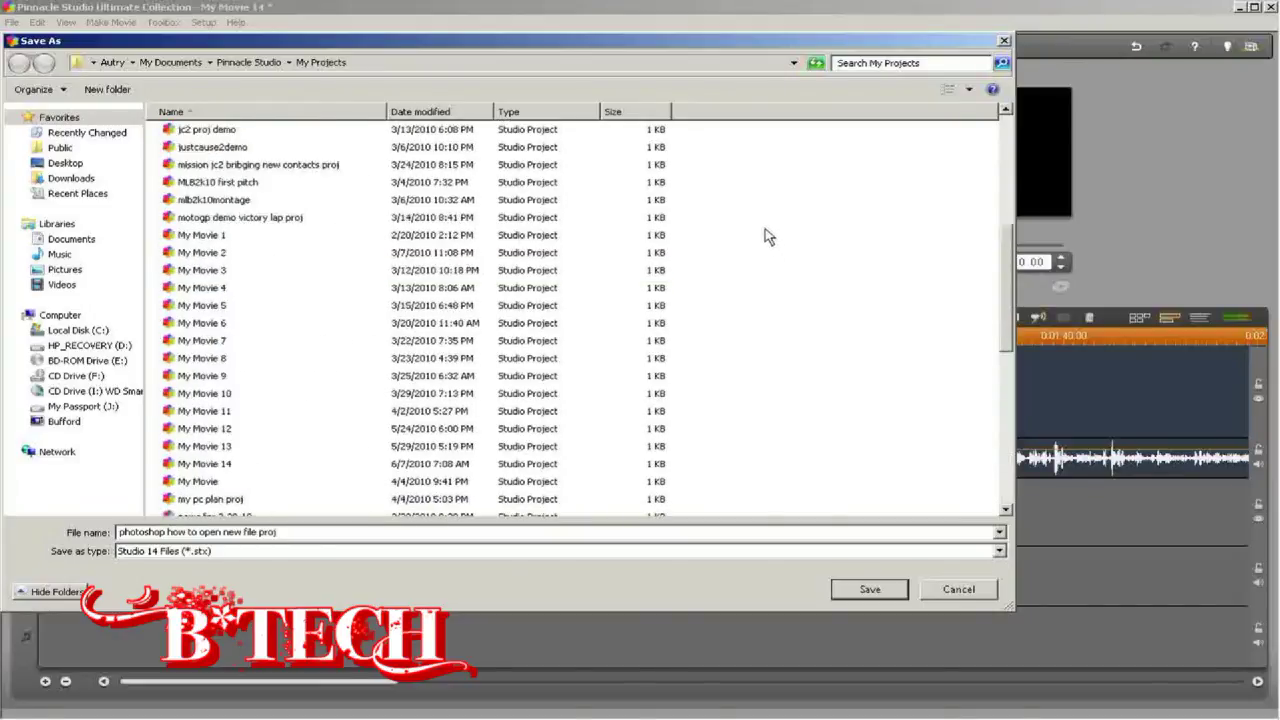
{"action": "scroll", "coordinate": [765, 232], "scroll_direction": "up", "scroll_amount": 6}
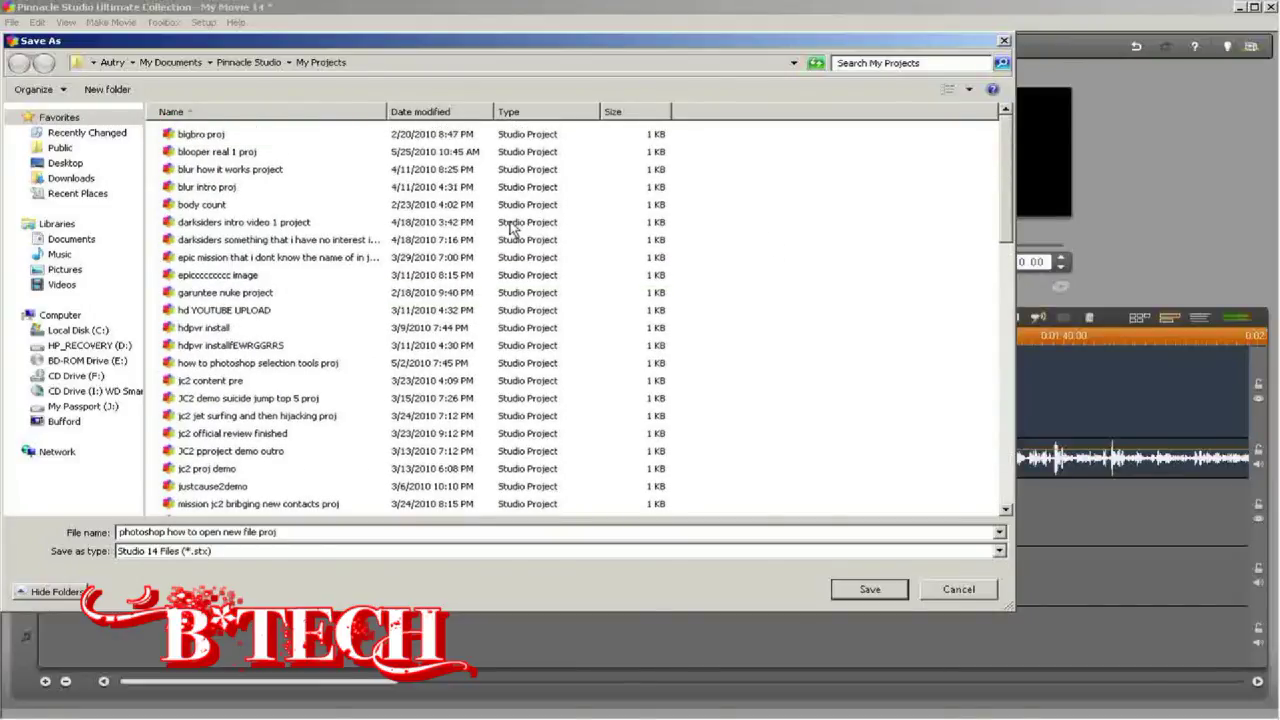
{"action": "left_click", "coordinate": [1004, 40]}
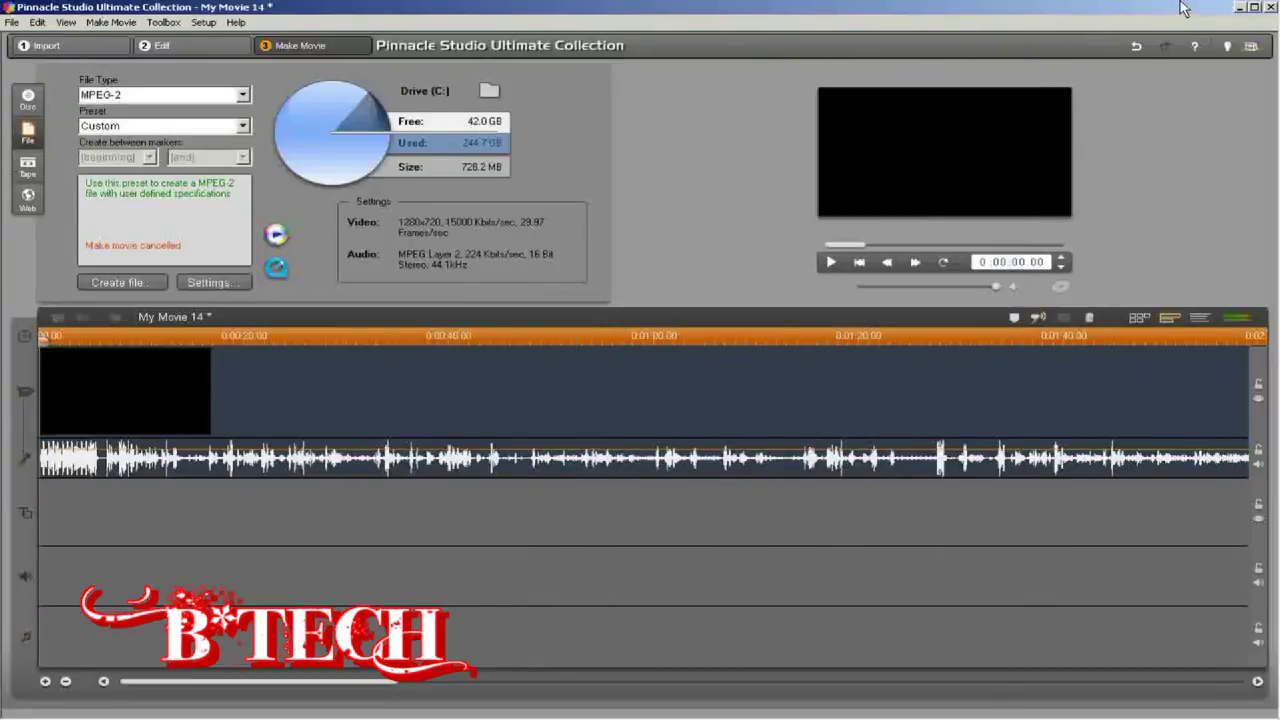
{"action": "left_click", "coordinate": [1270, 7]}
- Quit Pinnacle without saving My Movie 14, close Debut, and open the personal user folder
{"action": "left_click", "coordinate": [640, 392]}
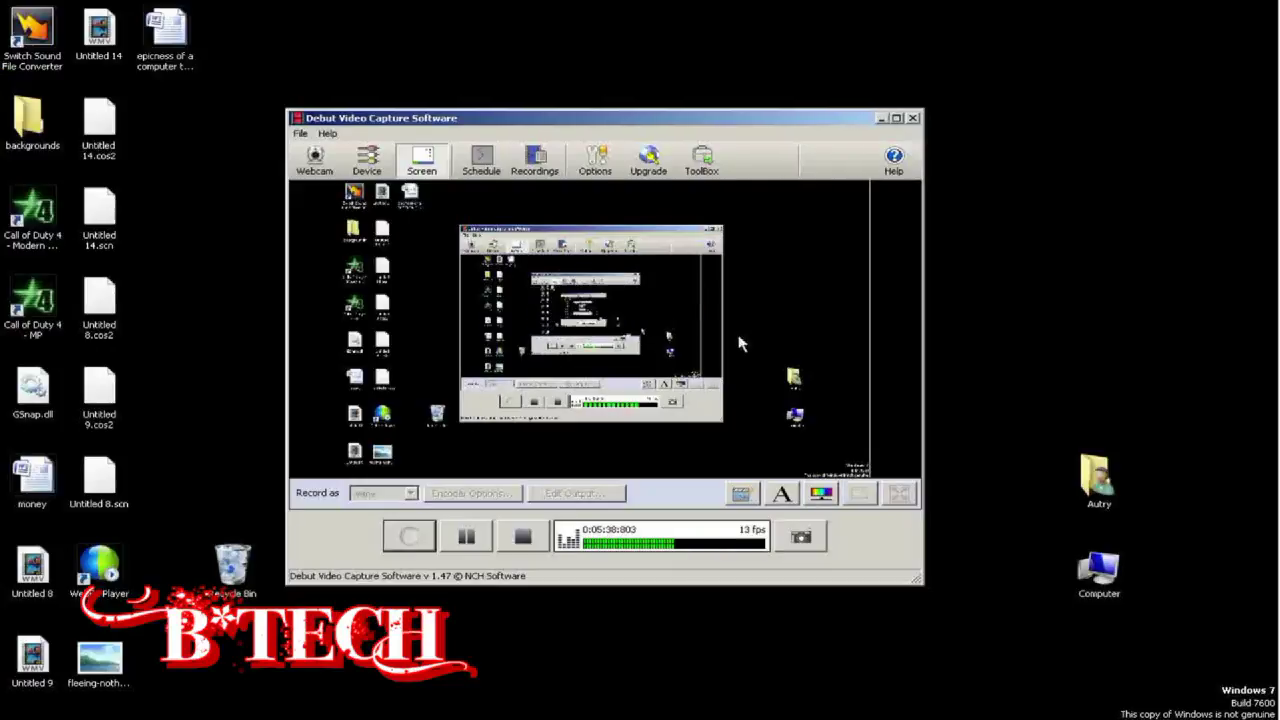
{"action": "left_click", "coordinate": [912, 118]}
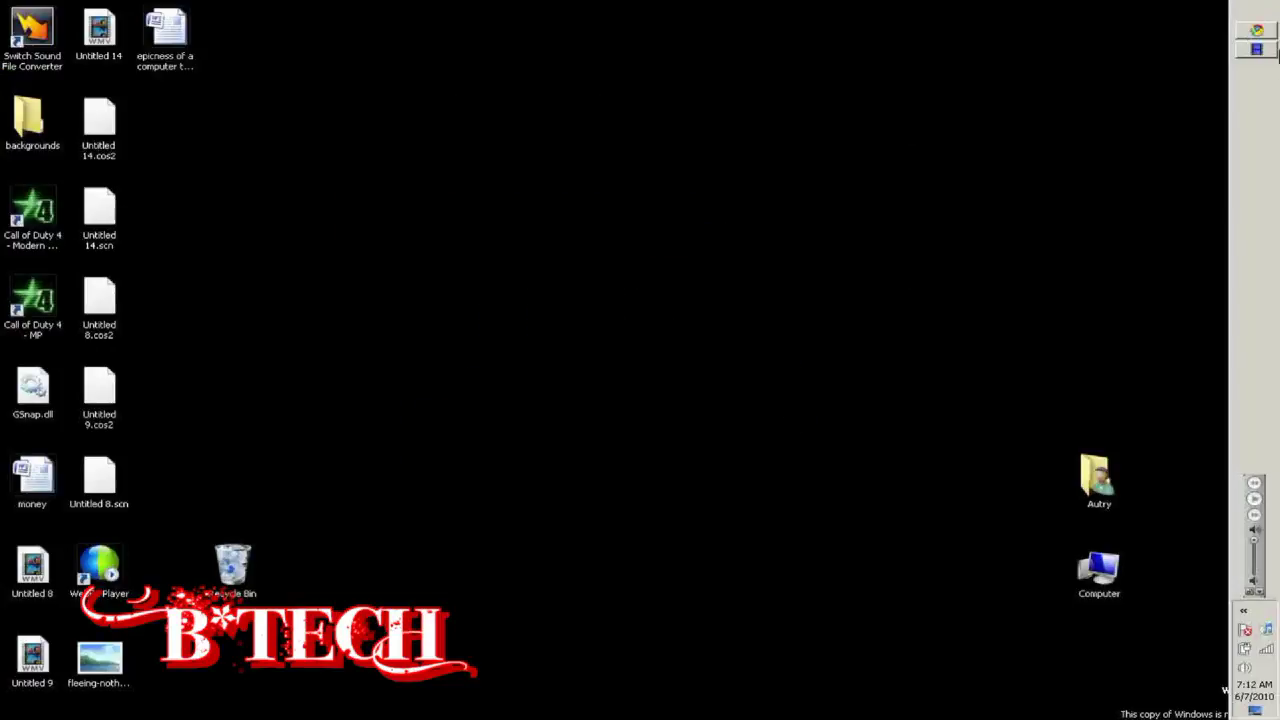
{"action": "left_click", "coordinate": [1256, 22]}
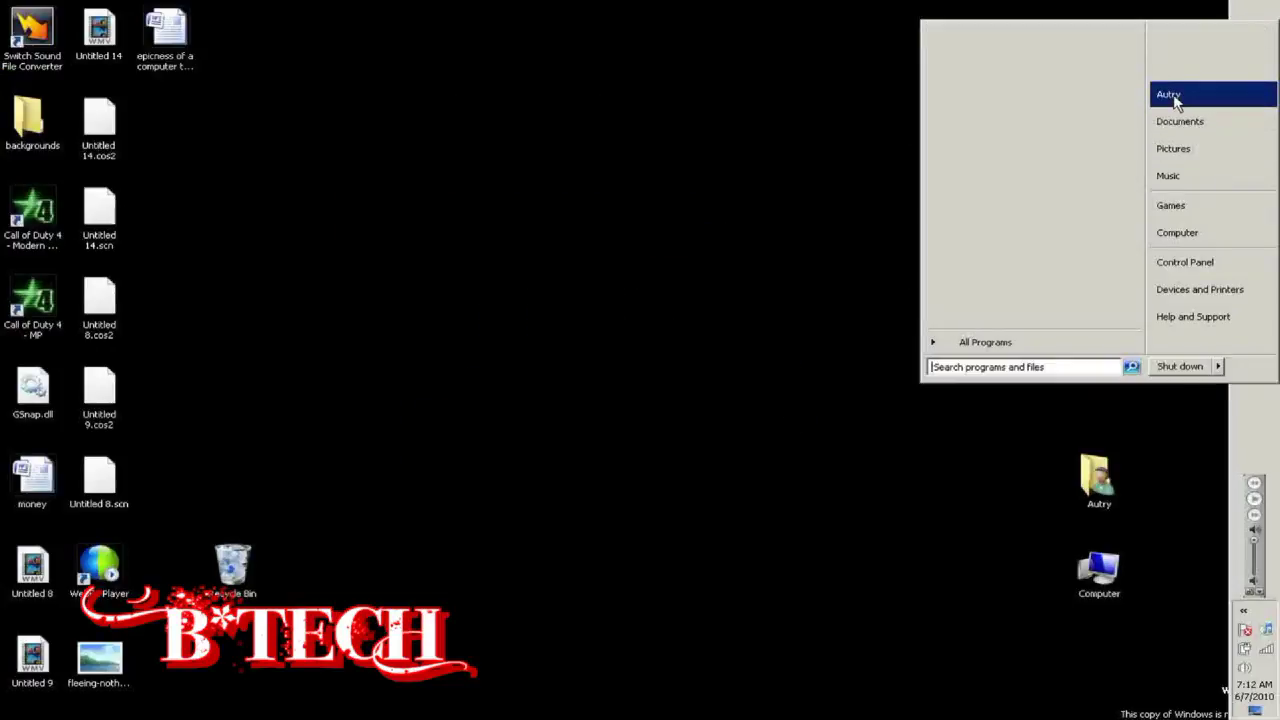
{"action": "left_click", "coordinate": [1170, 94]}
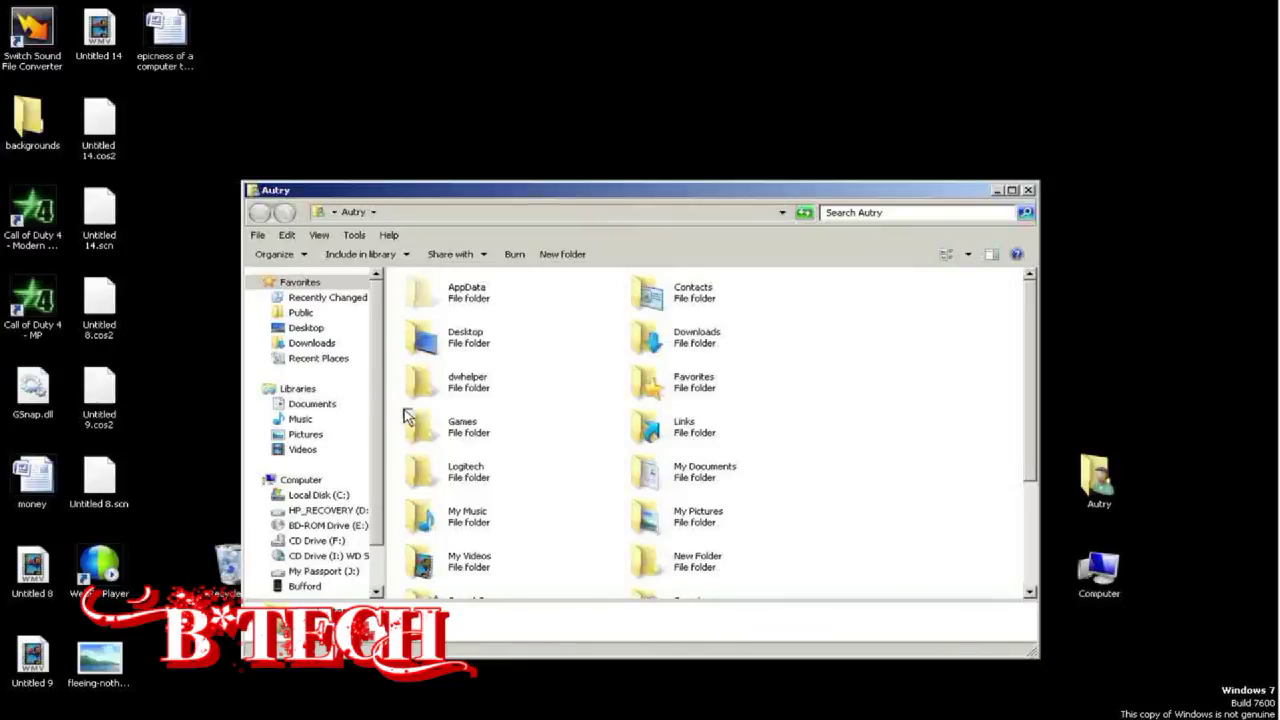
- Go to My Documents > Pinnacle Studio > My Projects and peek inside blooper real 1 proj
{"action": "double_click", "coordinate": [668, 472]}
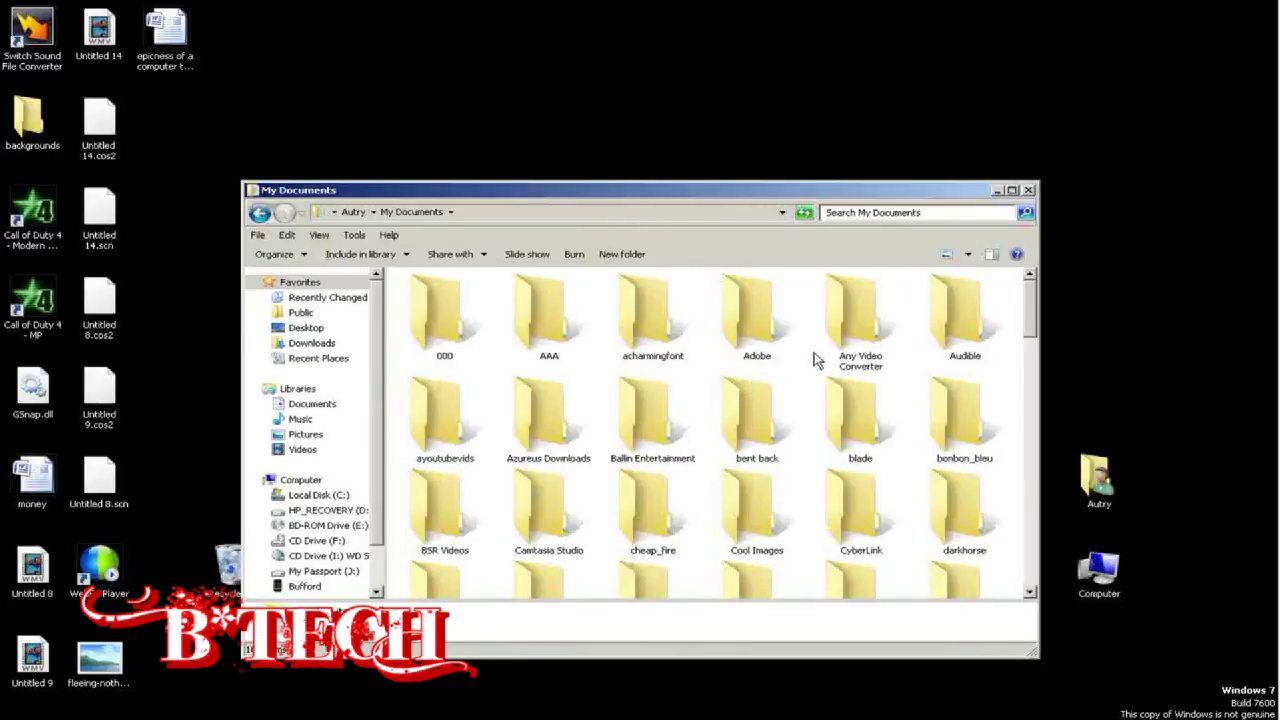
{"action": "scroll", "coordinate": [822, 360], "scroll_direction": "down", "scroll_amount": 3}
{"action": "scroll", "coordinate": [822, 360], "scroll_direction": "down", "scroll_amount": 3}
{"action": "scroll", "coordinate": [822, 360], "scroll_direction": "down", "scroll_amount": 3}
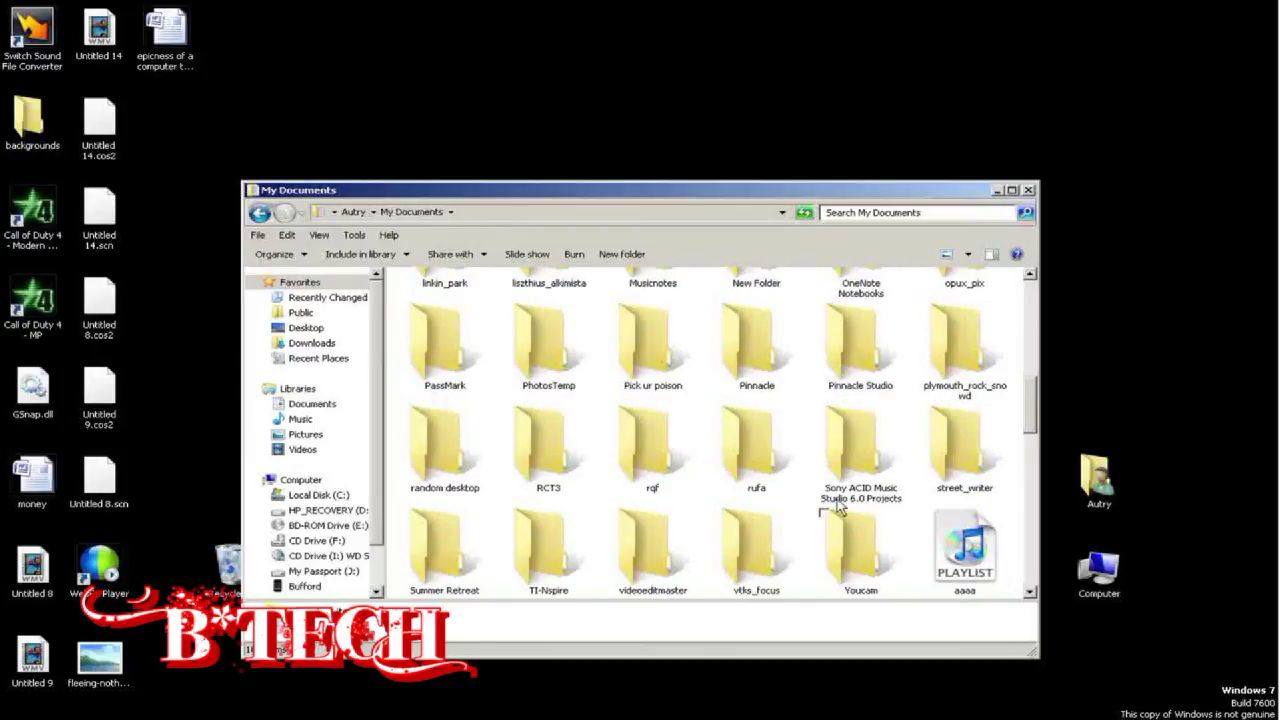
{"action": "scroll", "coordinate": [840, 508], "scroll_direction": "down", "scroll_amount": 3}
{"action": "scroll", "coordinate": [848, 460], "scroll_direction": "up", "scroll_amount": 5}
{"action": "double_click", "coordinate": [848, 336]}
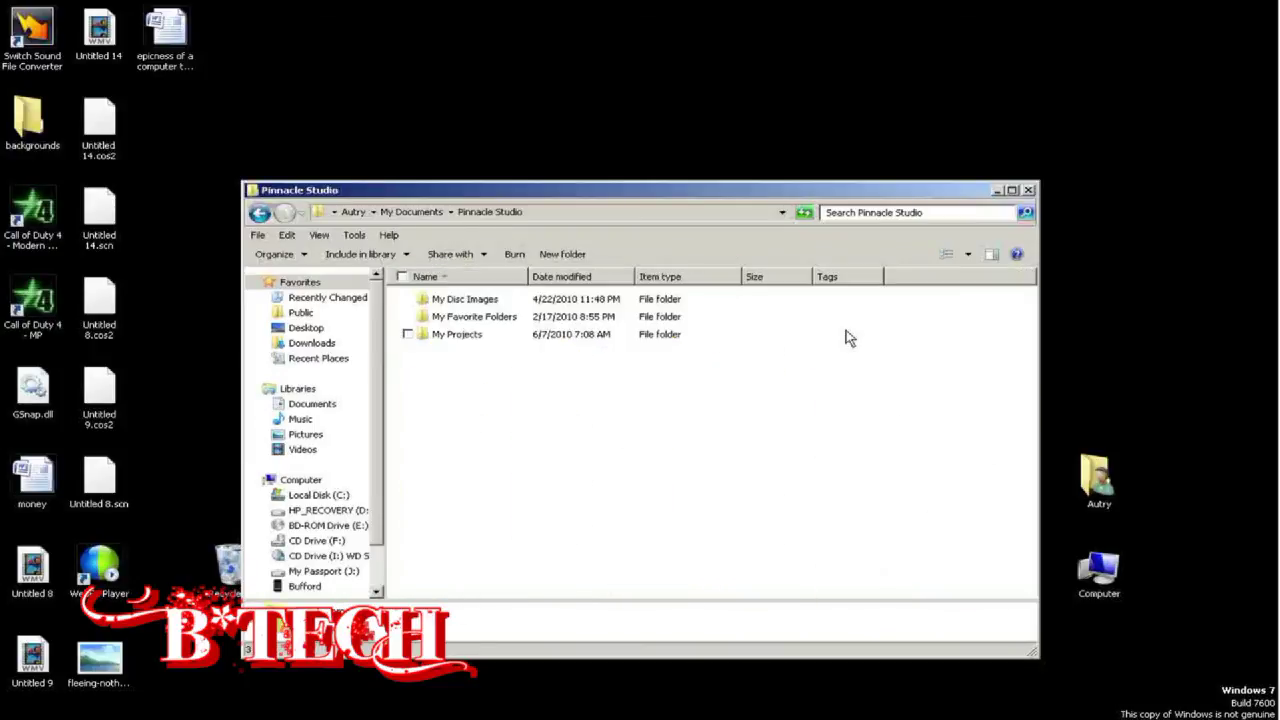
{"action": "double_click", "coordinate": [445, 335]}
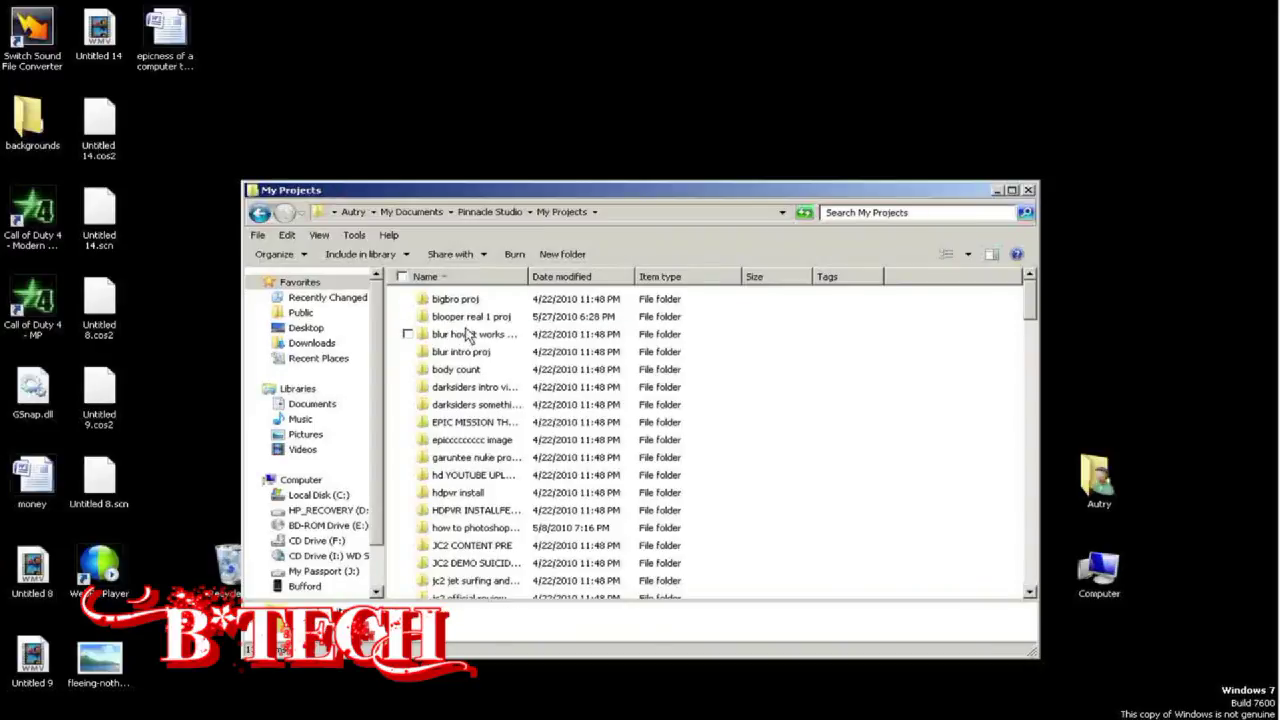
{"action": "left_click", "coordinate": [486, 320]}
{"action": "double_click", "coordinate": [487, 320]}
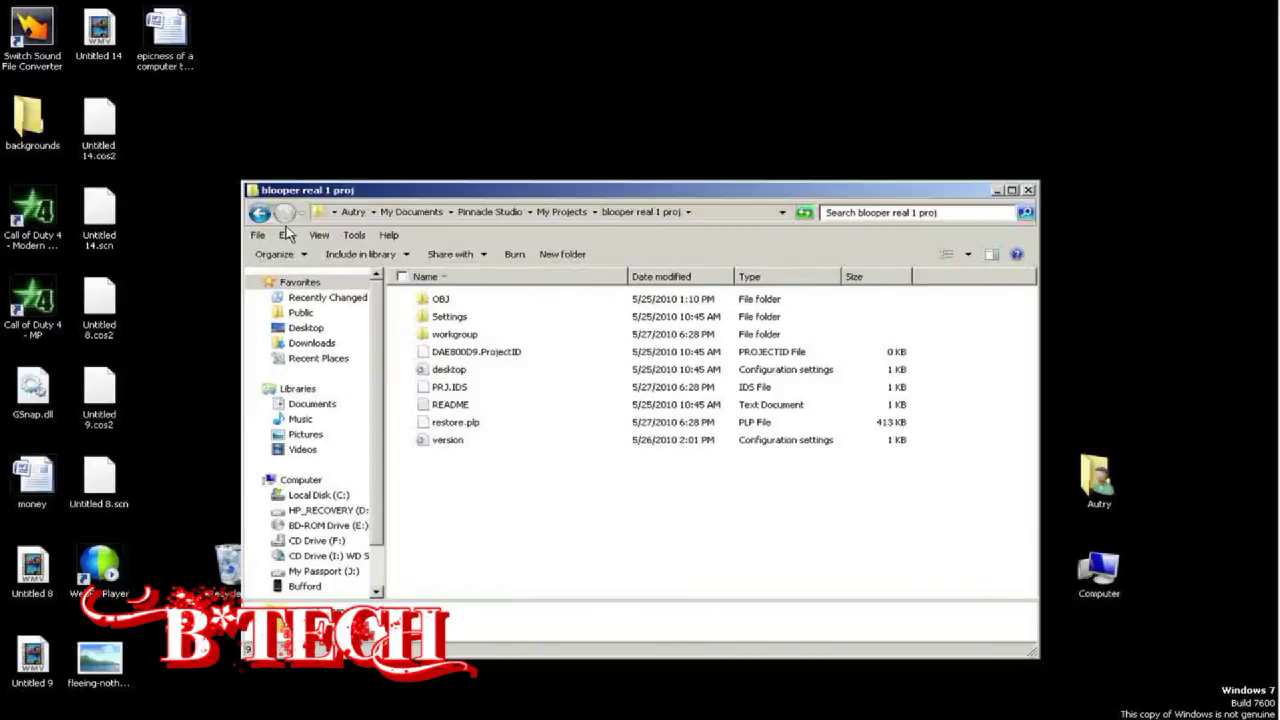
{"action": "left_click", "coordinate": [260, 214]}
{"action": "left_click", "coordinate": [260, 214]}
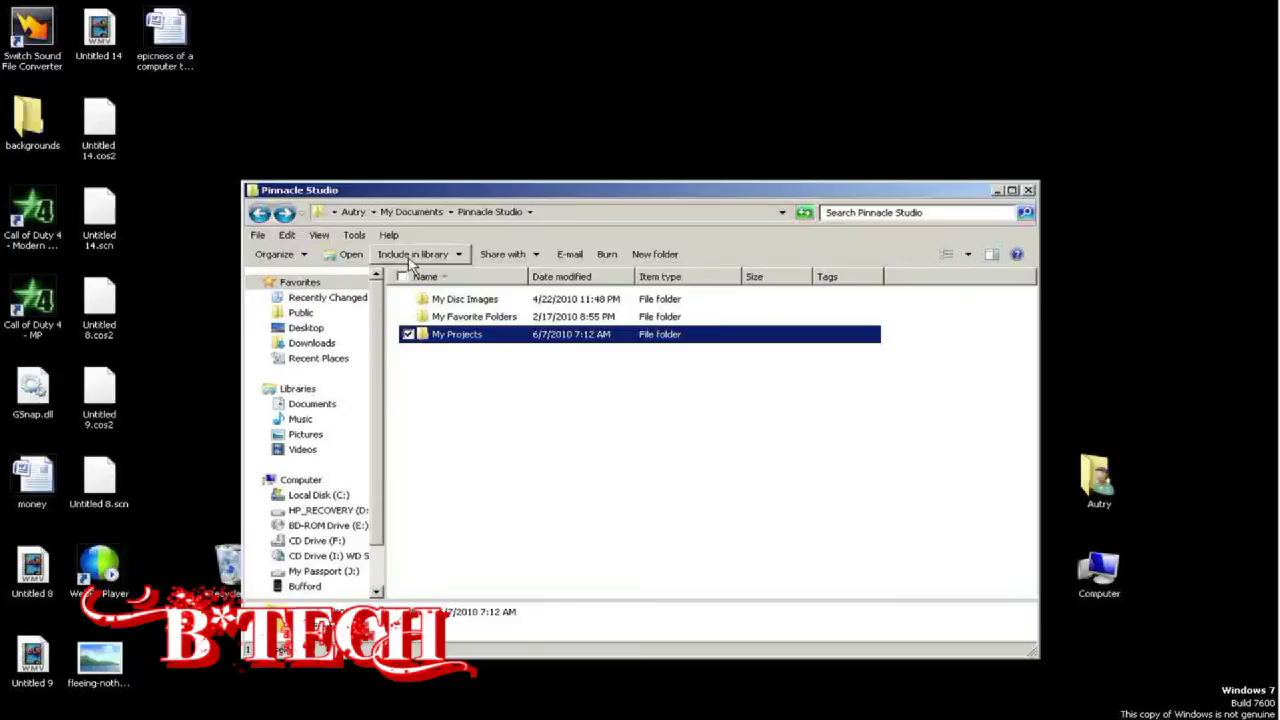
- Check the Pinnacle folder in My Documents, then return to Pinnacle Studio's My Projects folder
{"action": "double_click", "coordinate": [488, 334]}
{"action": "scroll", "coordinate": [495, 420], "scroll_direction": "down", "scroll_amount": 6}
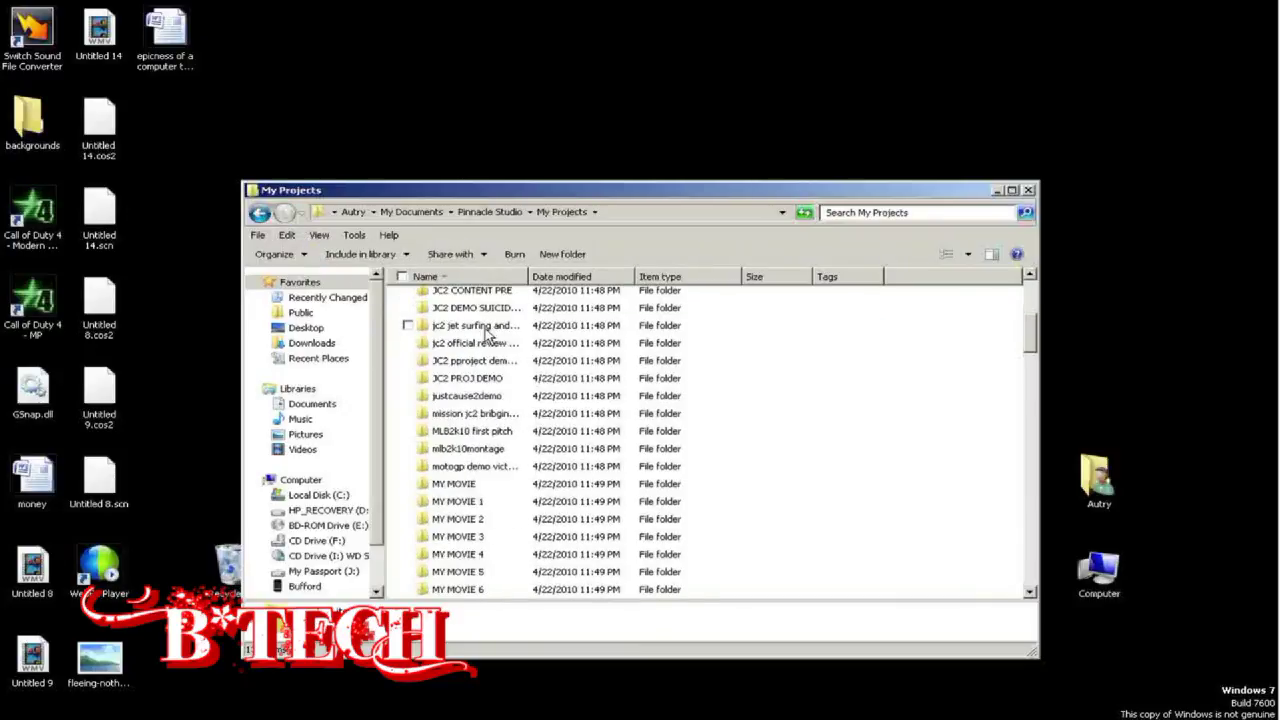
{"action": "scroll", "coordinate": [495, 440], "scroll_direction": "down", "scroll_amount": 3}
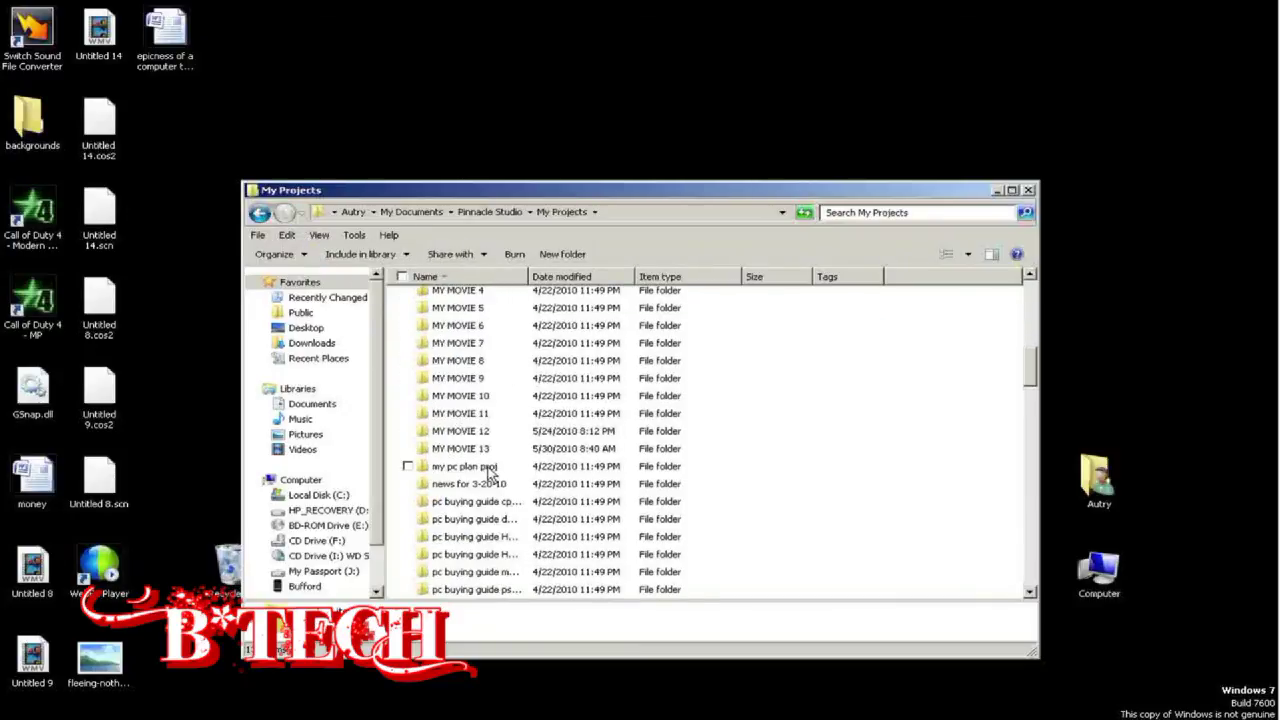
{"action": "left_click", "coordinate": [260, 214]}
{"action": "left_click", "coordinate": [260, 214]}
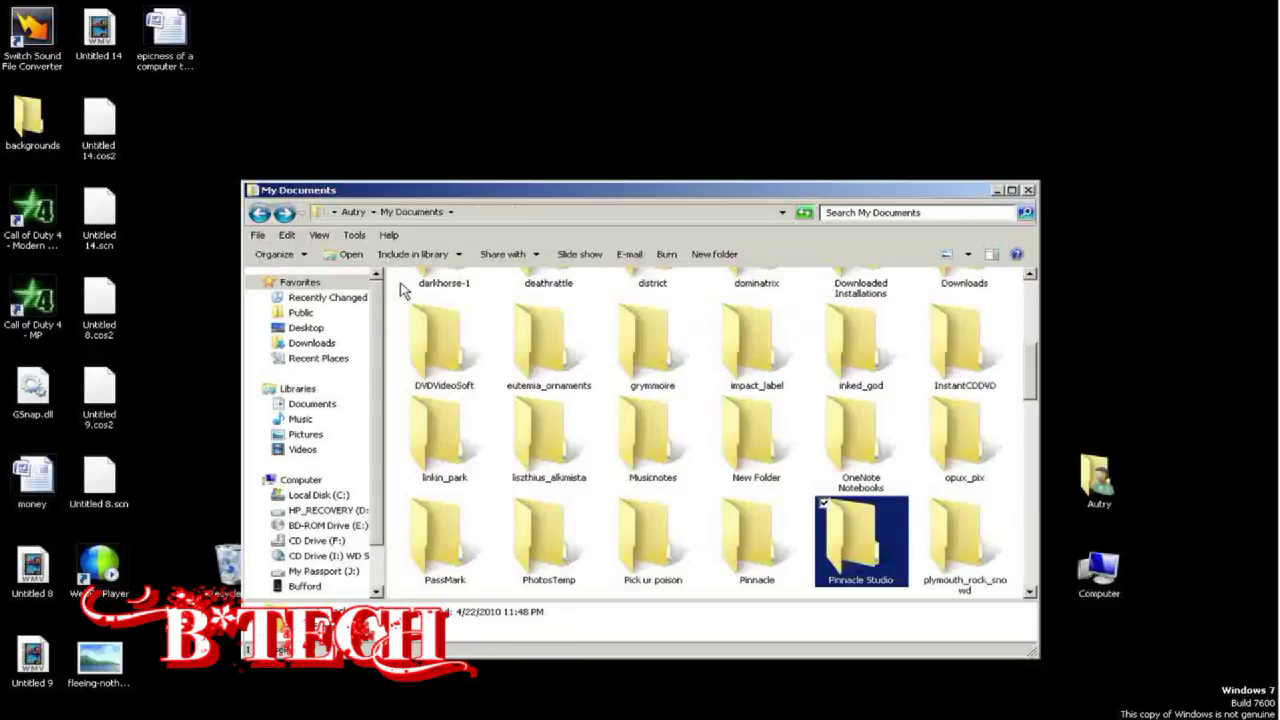
{"action": "double_click", "coordinate": [780, 545]}
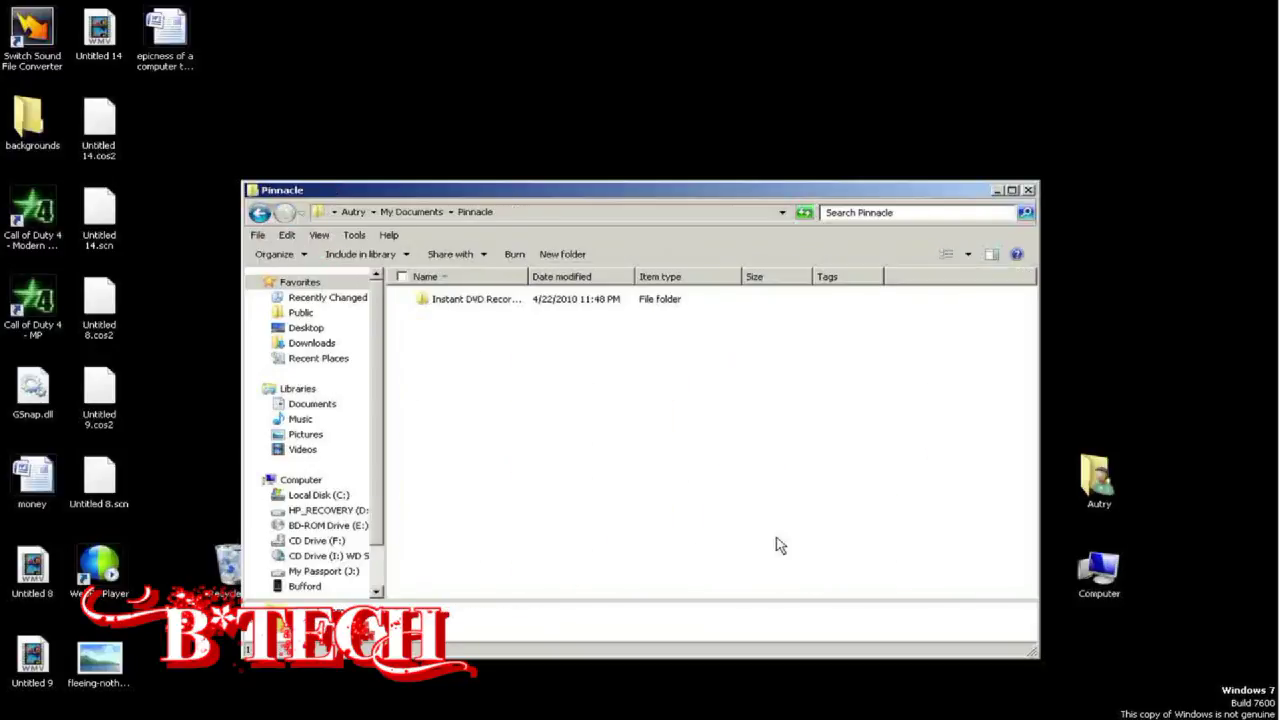
{"action": "left_click", "coordinate": [260, 214]}
{"action": "double_click", "coordinate": [860, 540]}
{"action": "double_click", "coordinate": [480, 336]}
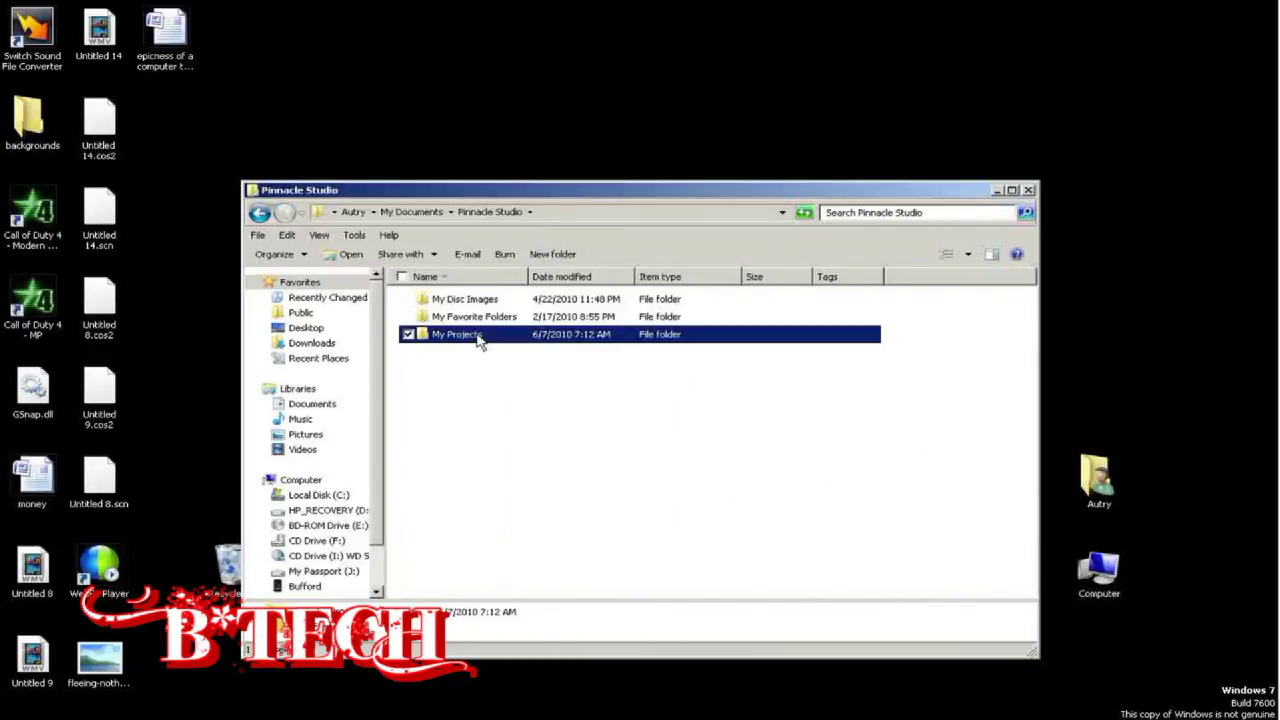
- Check the blur how it works project folder's actions, then close the My Projects window
{"action": "right_click", "coordinate": [480, 337]}
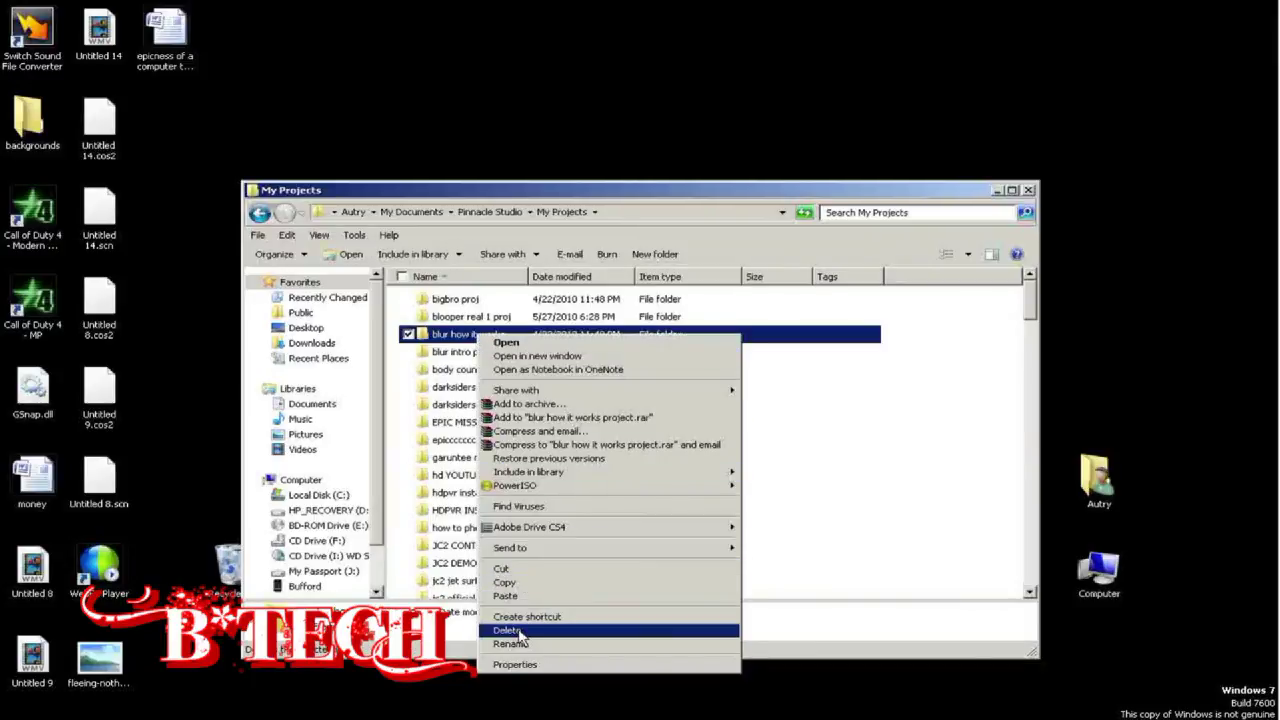
{"action": "left_click", "coordinate": [462, 338]}
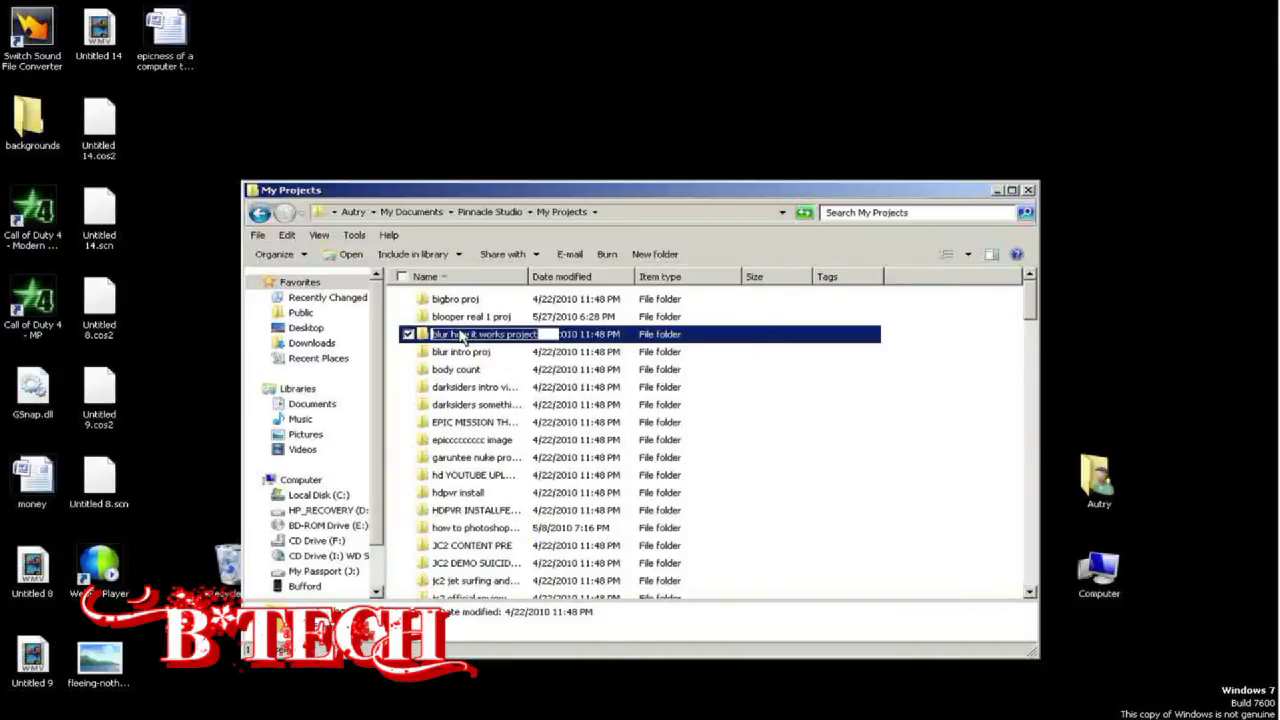
{"action": "left_click", "coordinate": [962, 189]}
{"action": "left_click", "coordinate": [1028, 190]}
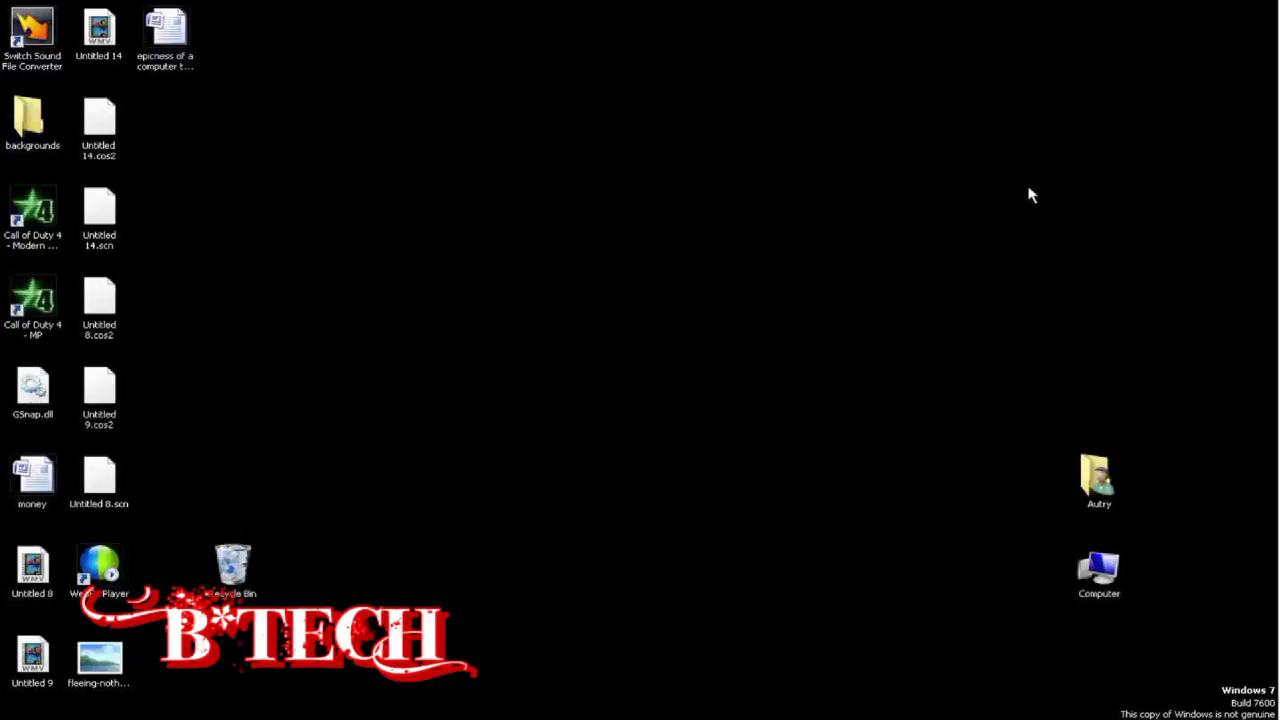
- Empty the Recycle Bin, confirming permanent deletion of the binned files
{"action": "right_click", "coordinate": [237, 565]}
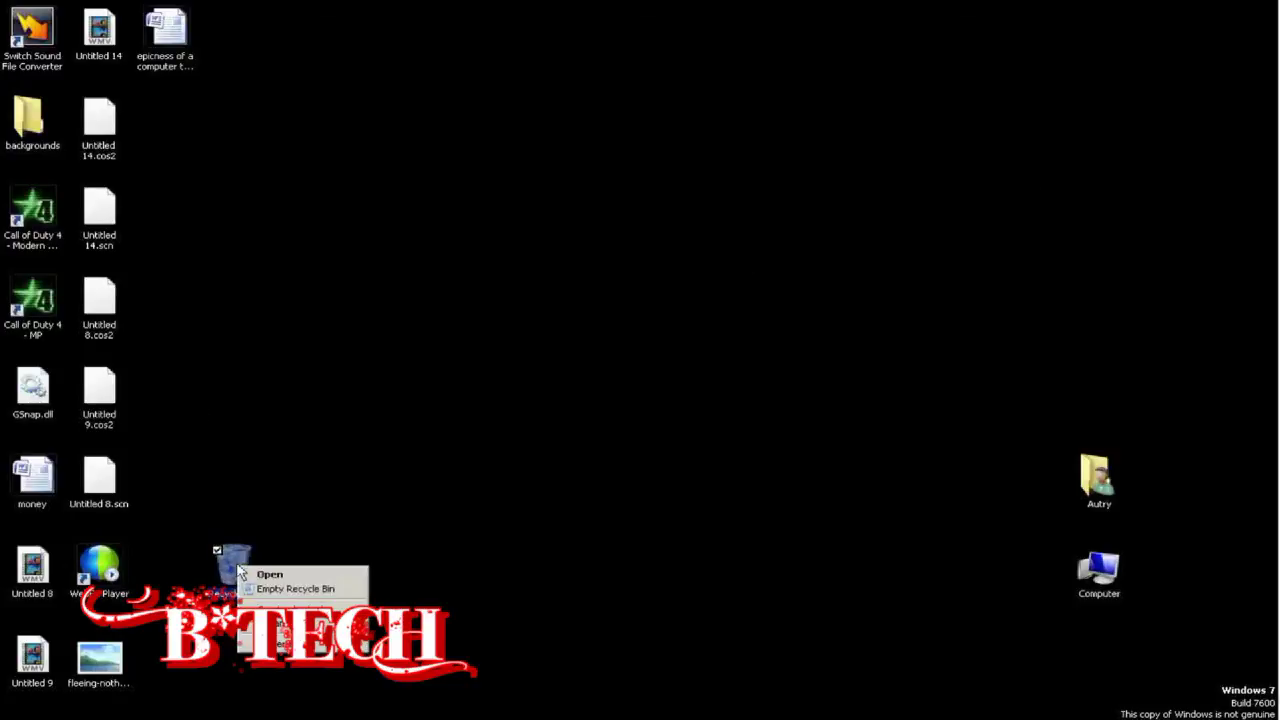
{"action": "left_click", "coordinate": [290, 589]}
{"action": "left_click", "coordinate": [708, 432]}
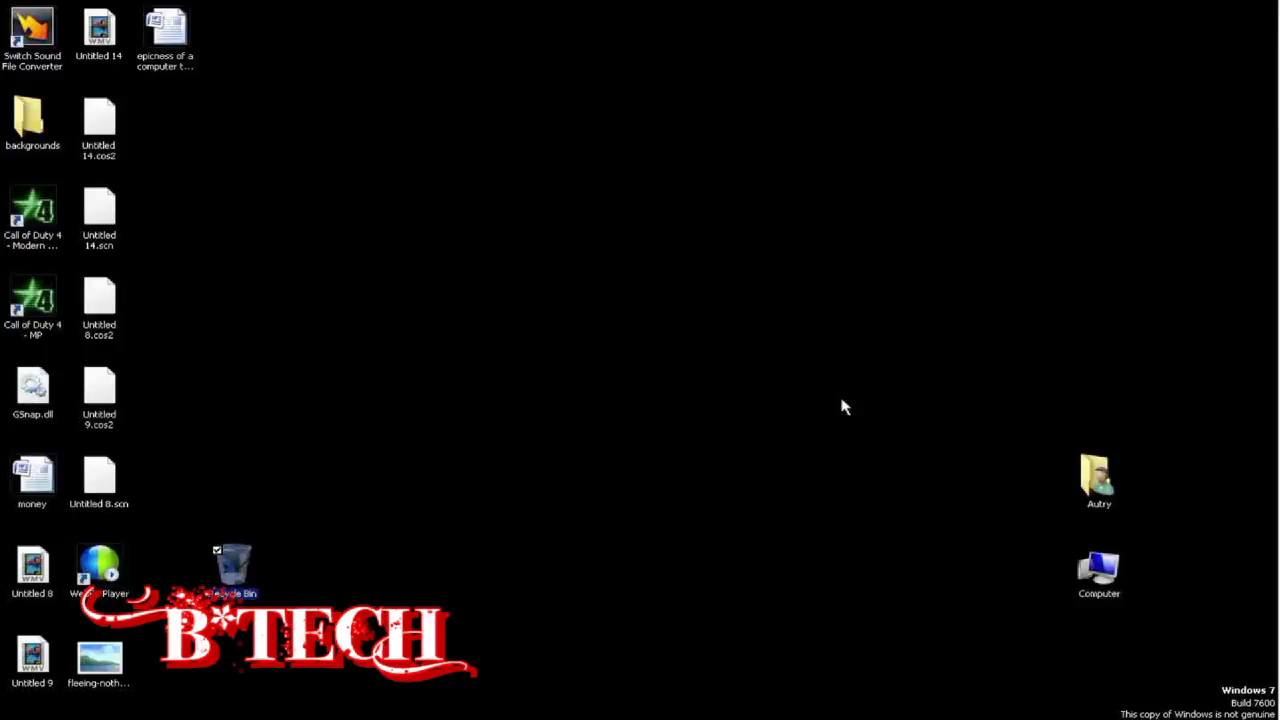
{"action": "left_click", "coordinate": [1274, 33]}
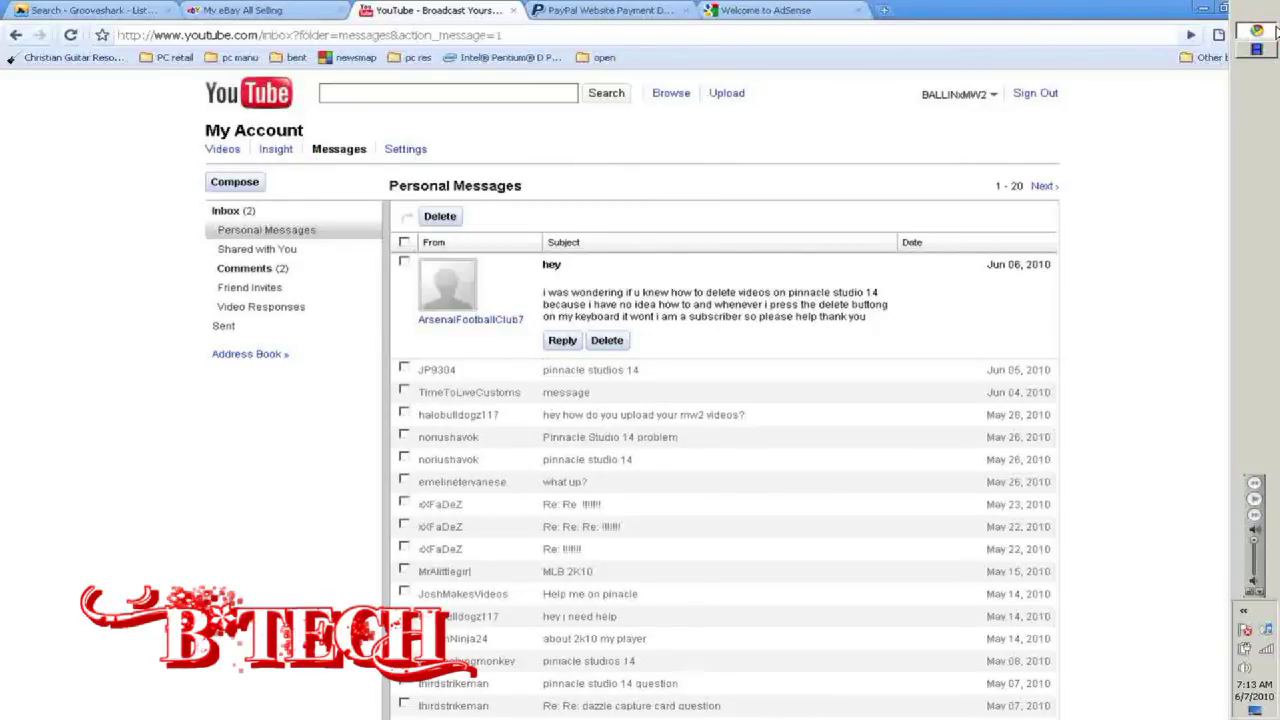
{"action": "left_click", "coordinate": [1273, 32]}
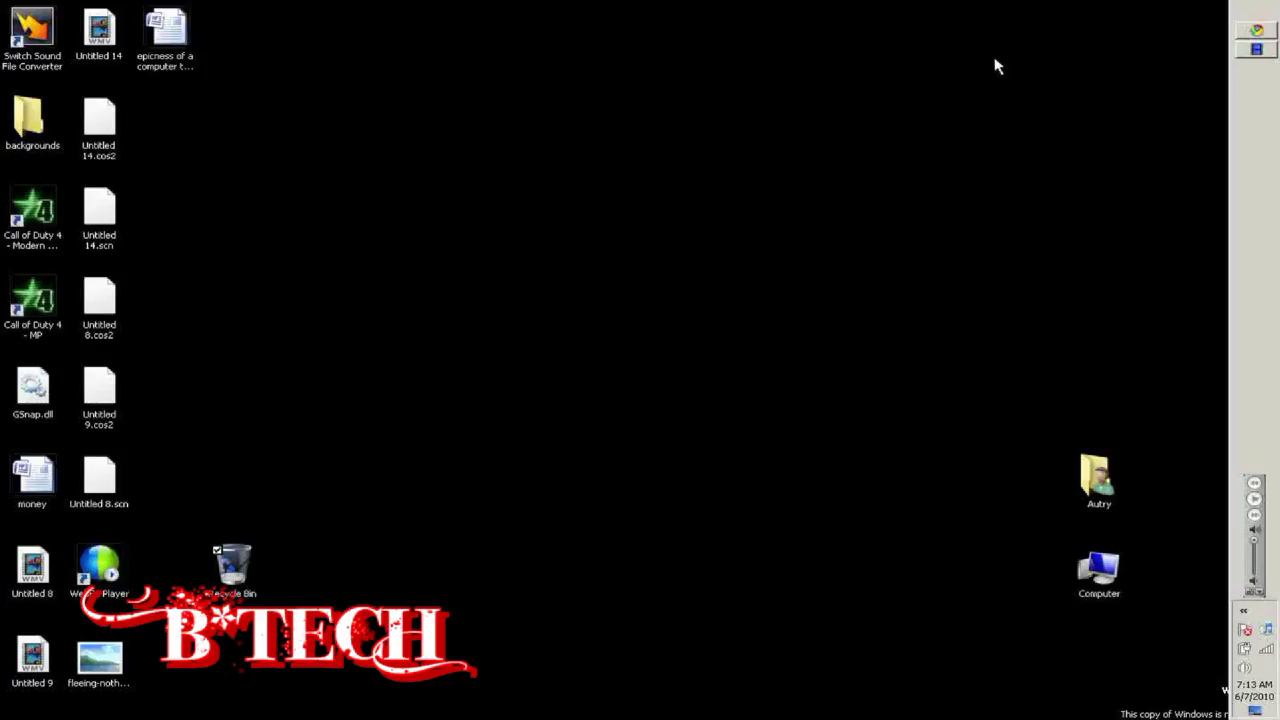